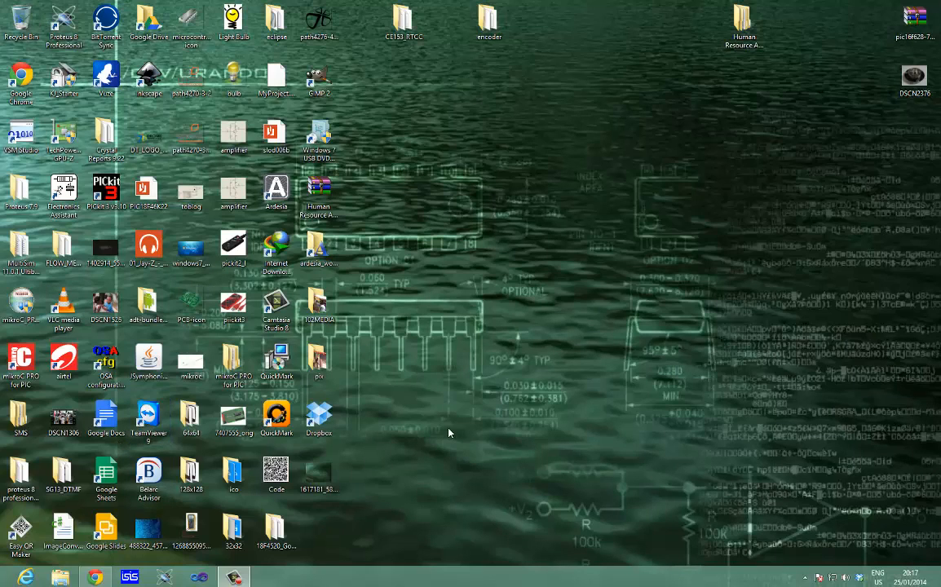
Launch Proteus 8 Professional and open the schematic capture editor.
left_click(162, 579)
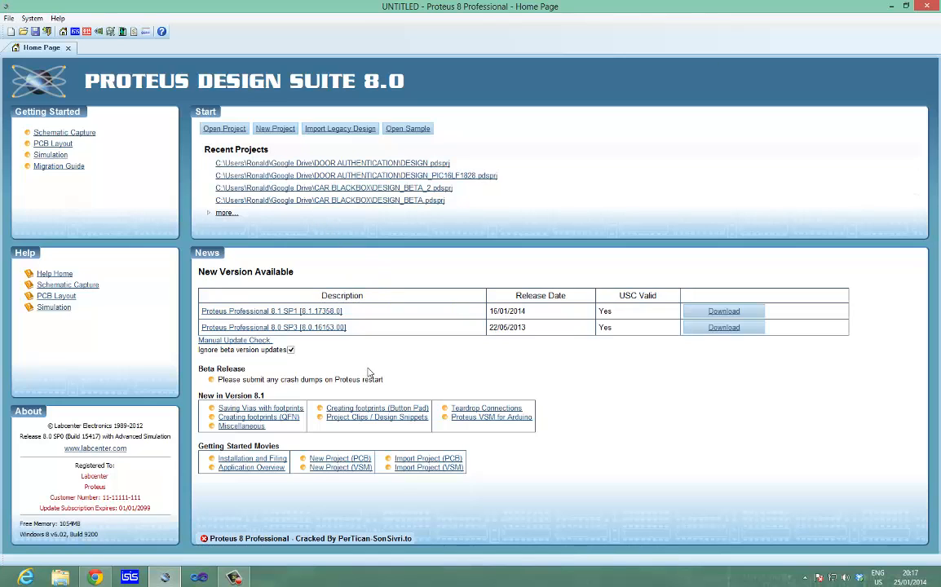
left_click(76, 36)
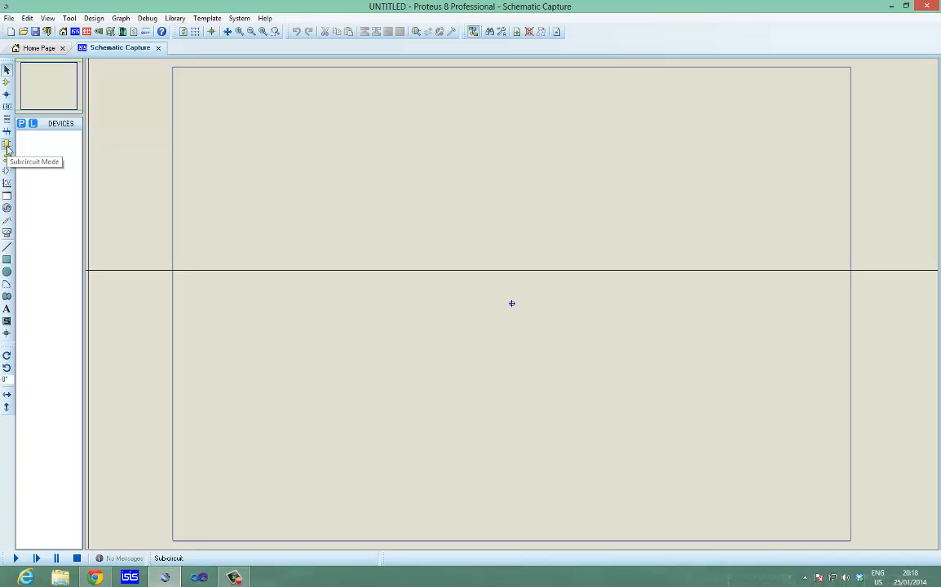
Search the device library for pic16f628 and add the PIC16F628A microcontroller to the project's device list.
left_click(6, 83)
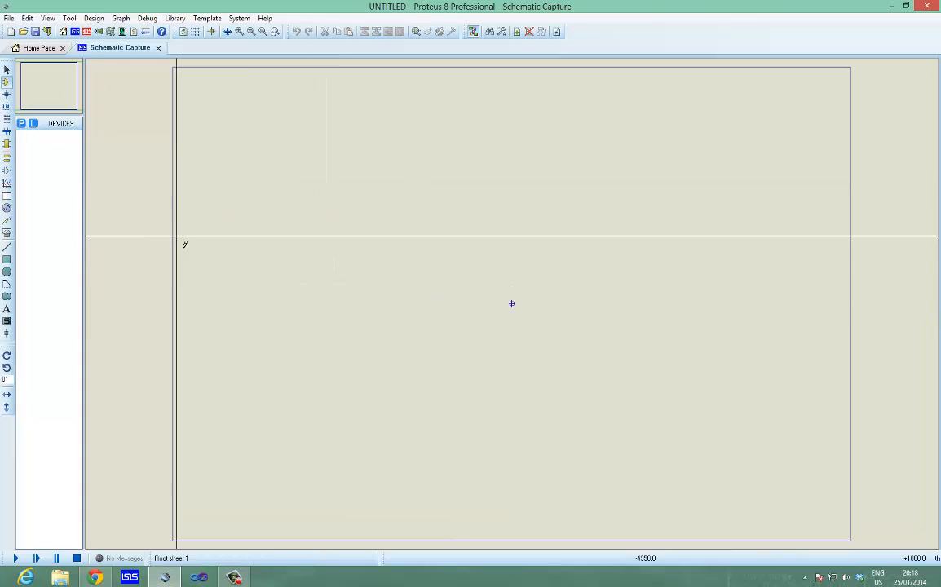
left_click(21, 123)
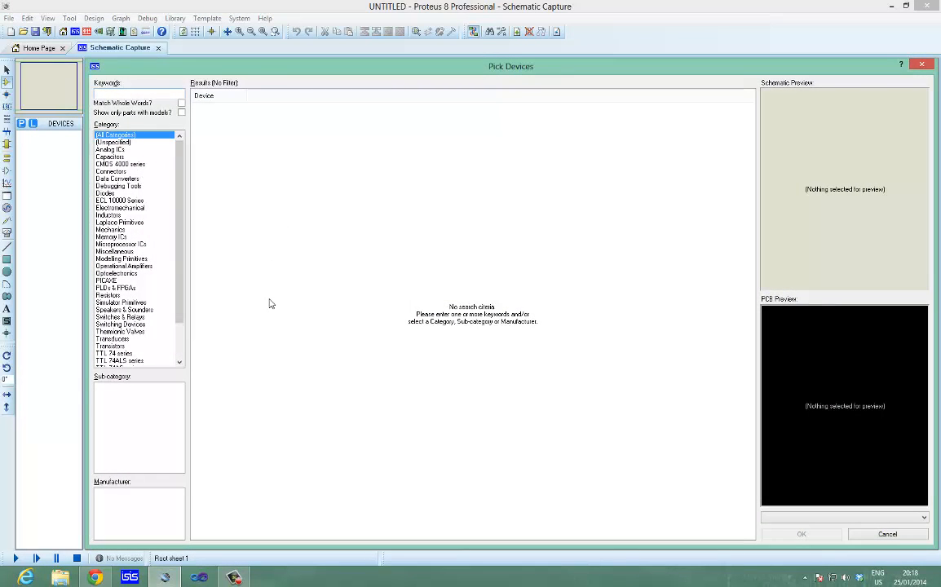
scroll(159, 171, "down", 2)
scroll(157, 198, "up", 2)
type("pic16f")
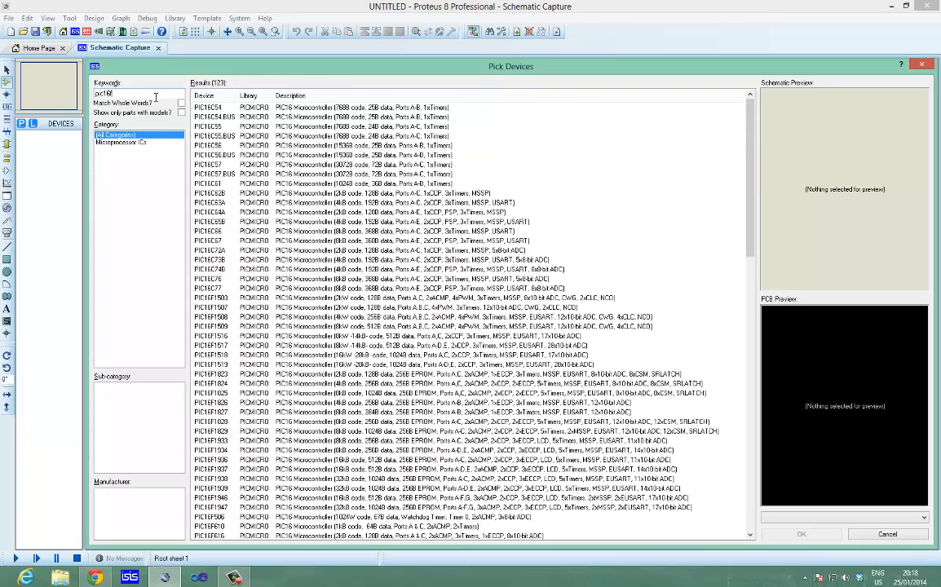
type("628")
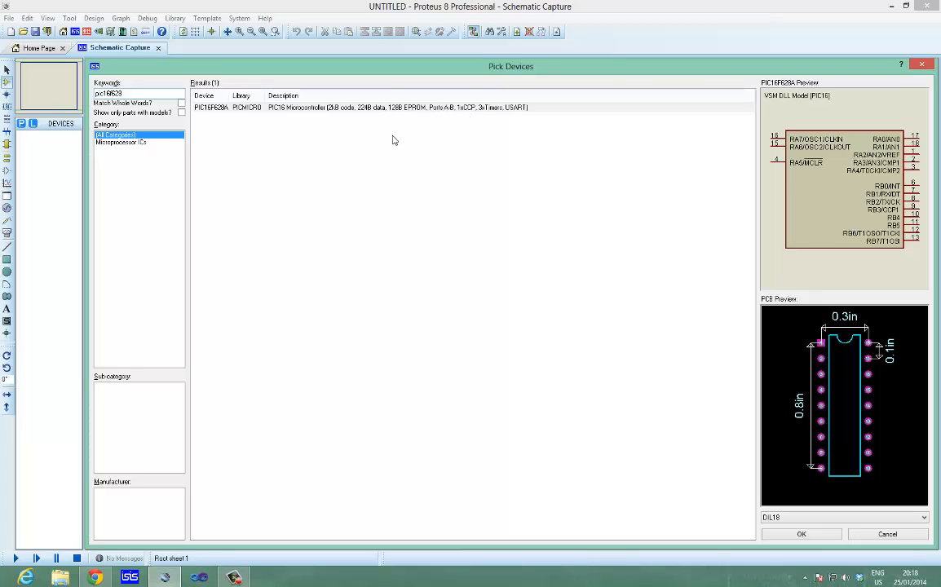
double_click(333, 109)
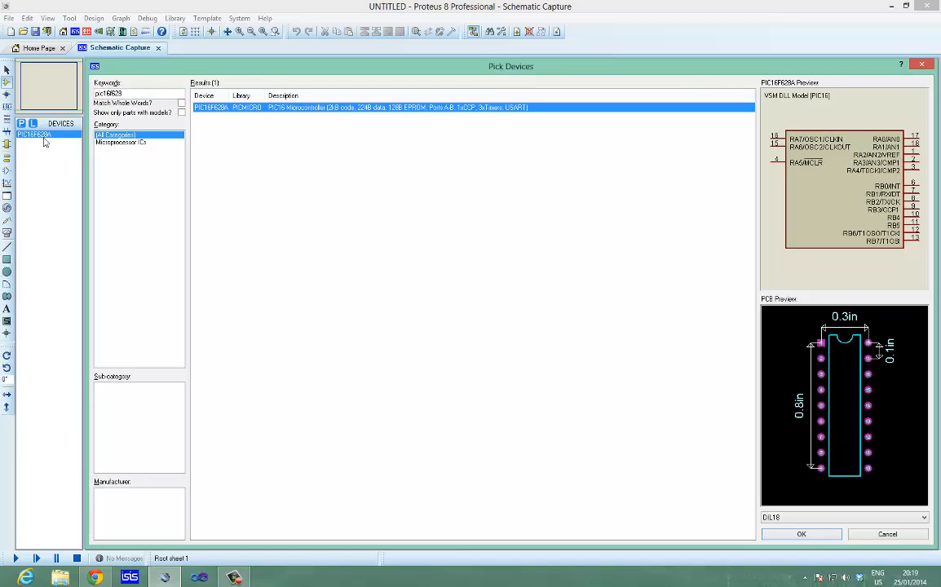
Search the device library for res and add the generic resistor RES to the device list.
left_click_drag(136, 94, 63, 90)
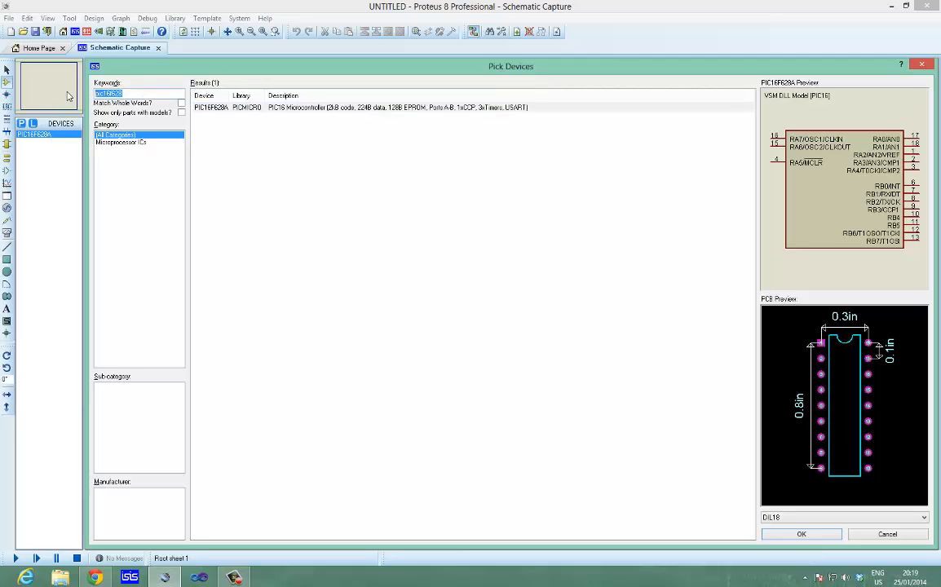
type("res")
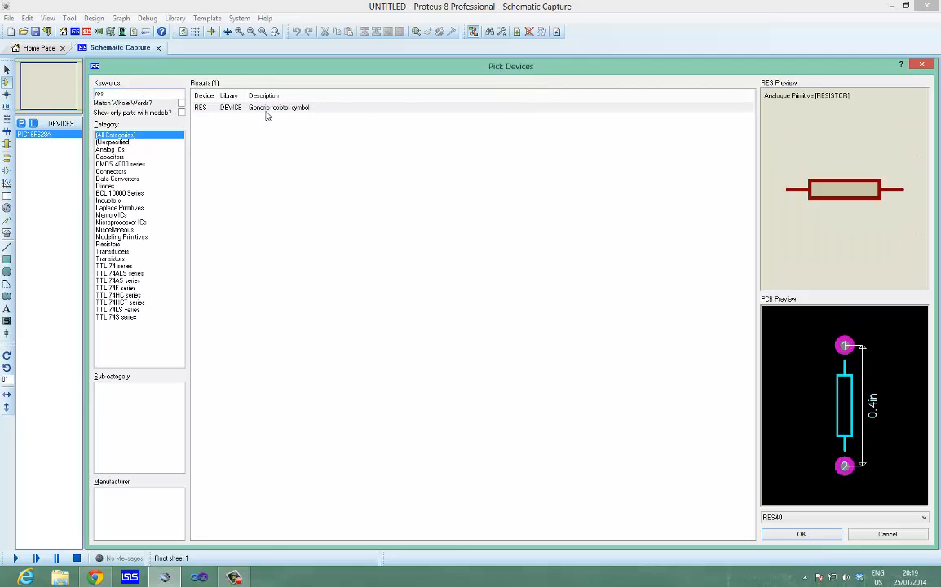
double_click(243, 106)
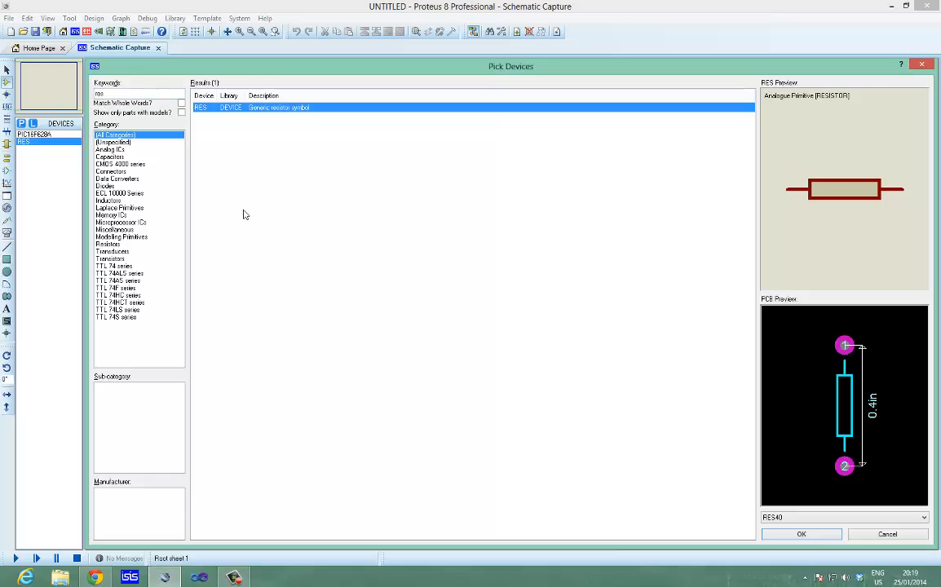
Search the device library for led and add the animated red LED model, LED-RED, to the device list.
left_click_drag(119, 93, 47, 88)
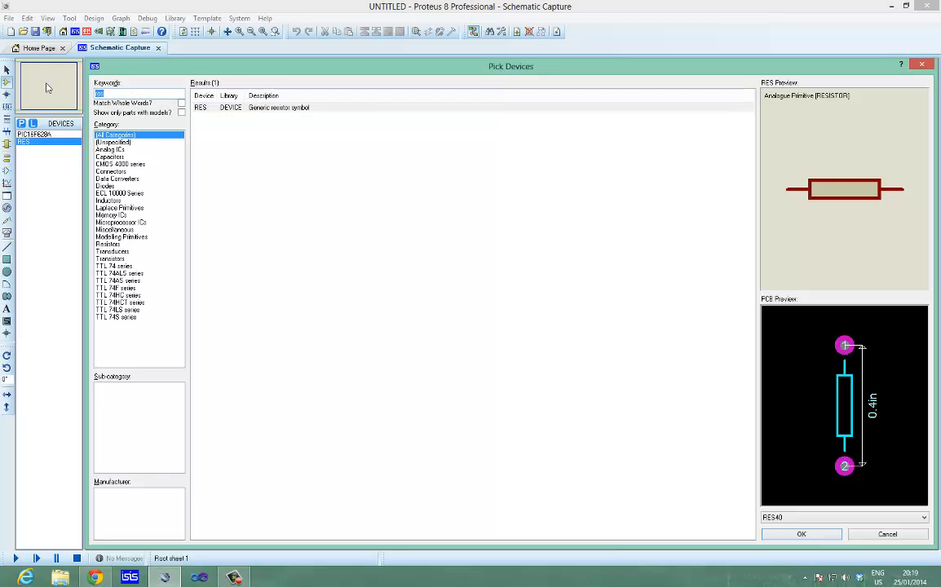
type("led")
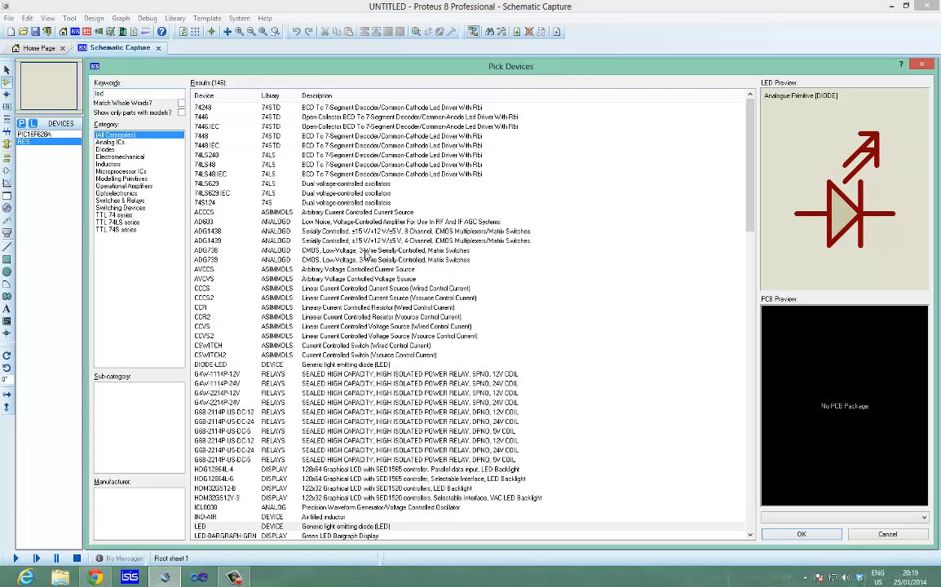
scroll(677, 166, "down", 13)
scroll(677, 165, "up", 5)
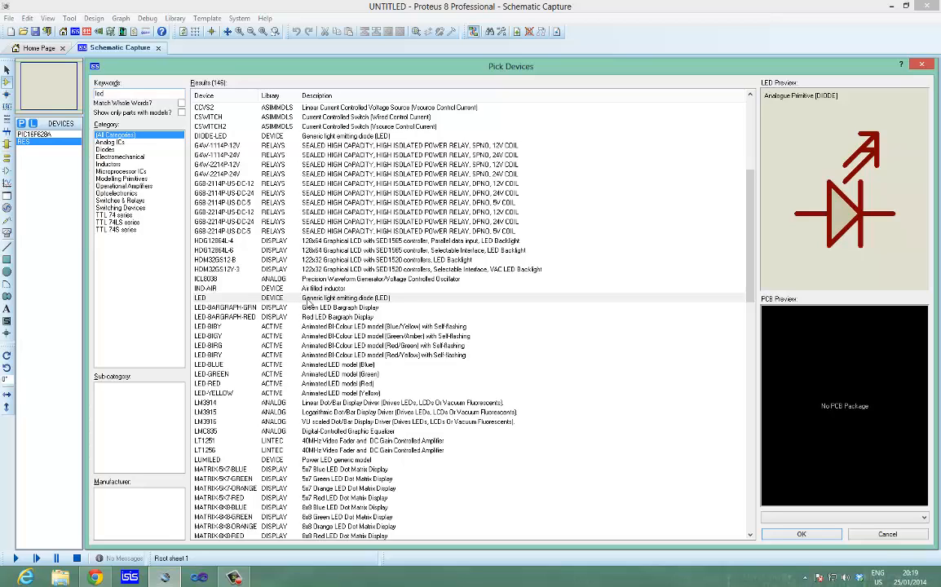
left_click(278, 298)
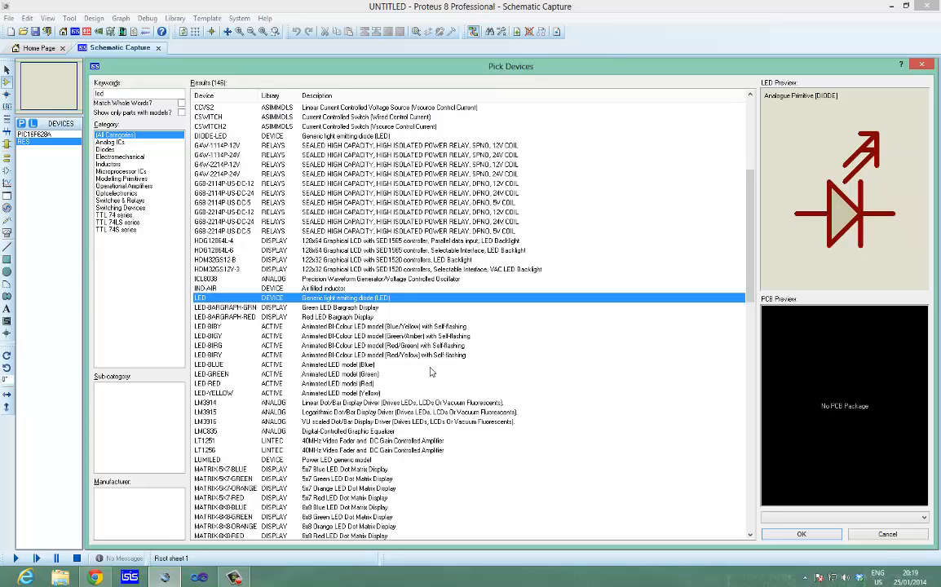
scroll(433, 372, "down", 1)
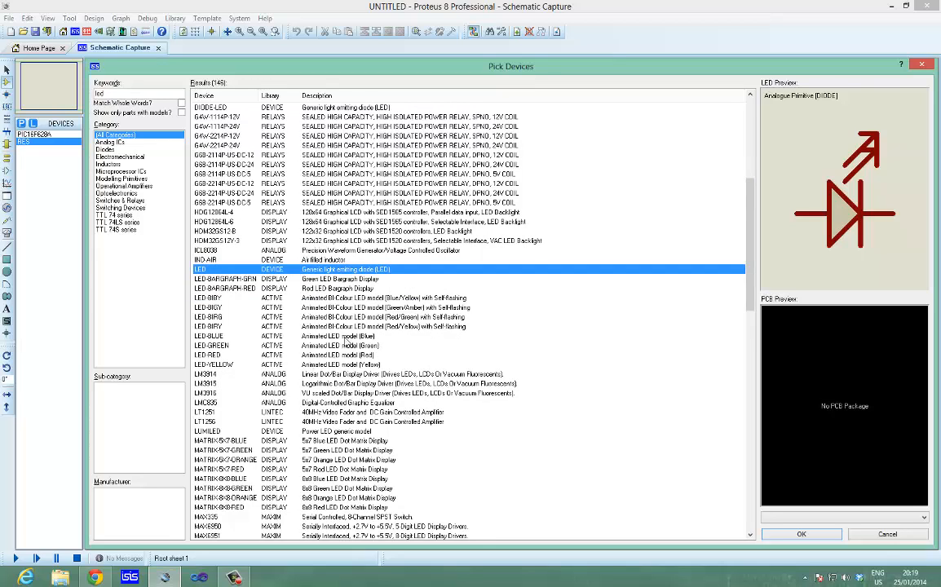
left_click(351, 336)
key("Down")
key("Down")
key("Down")
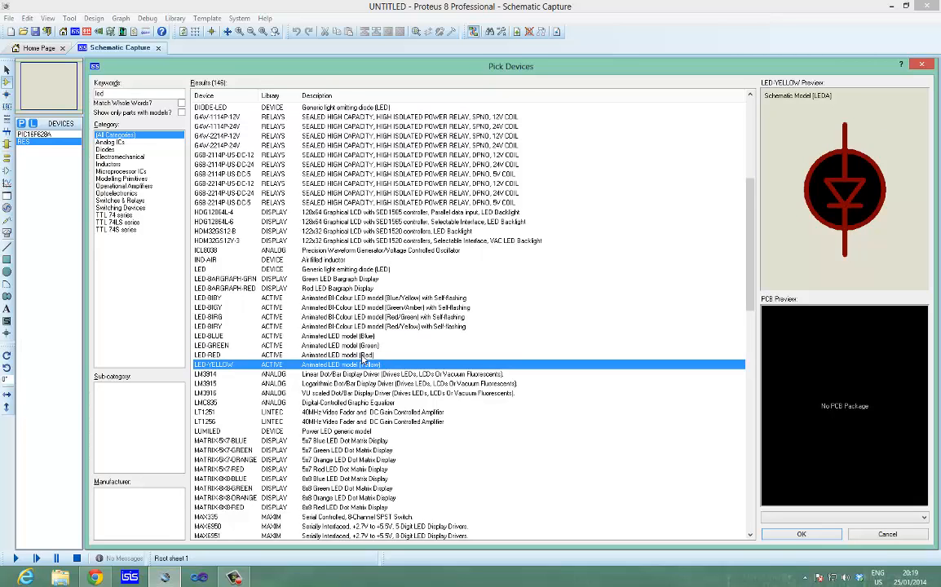
double_click(361, 355)
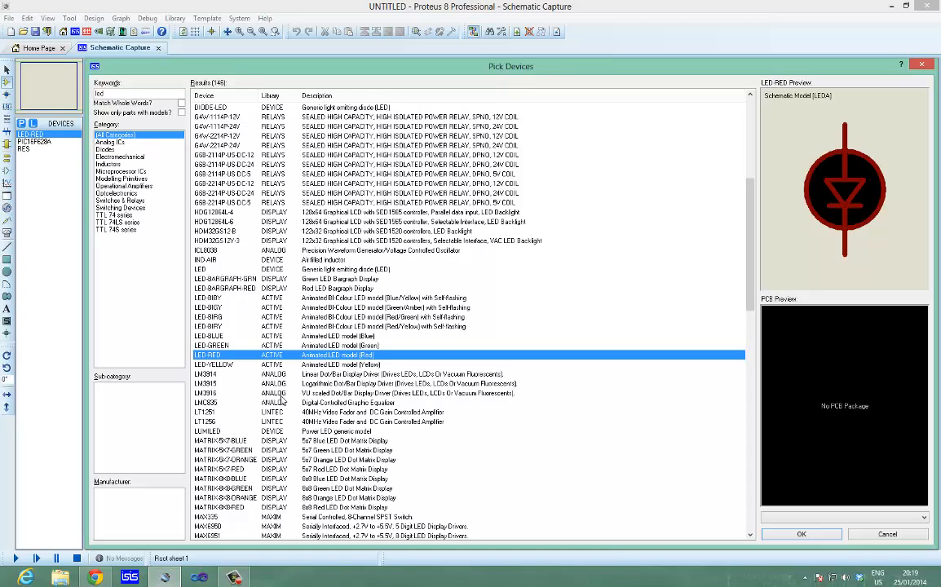
Search the device library for crys and add the quartz CRYSTAL to the device list.
double_click(98, 94)
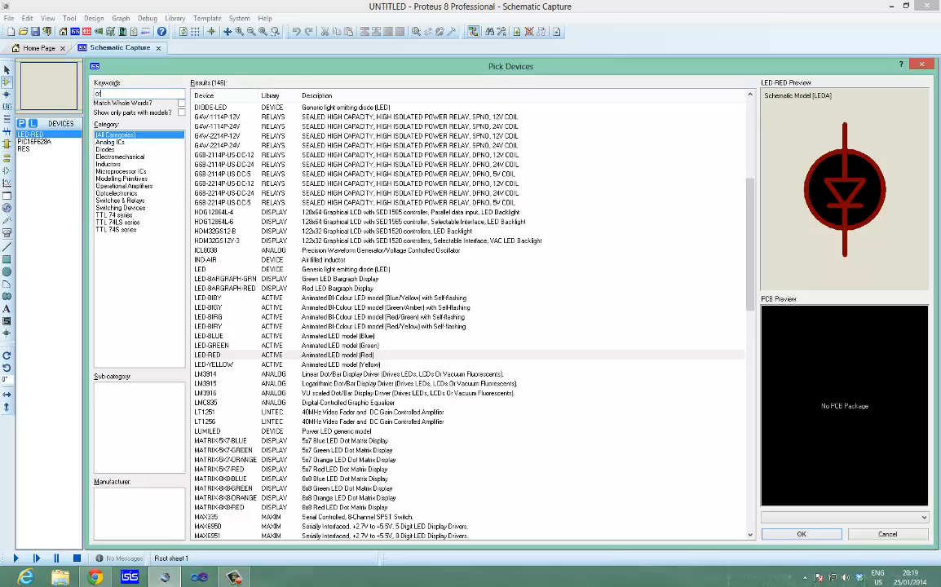
type("ys")
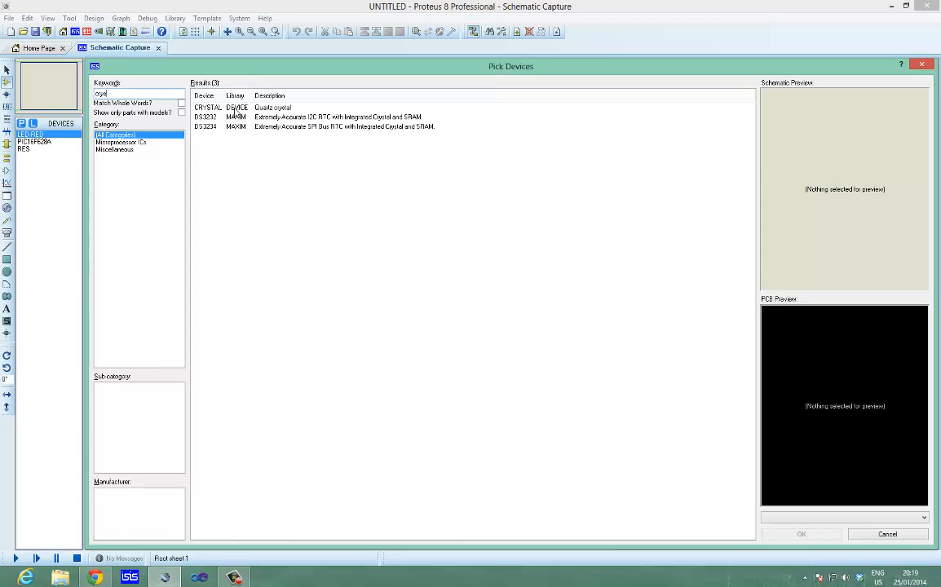
double_click(235, 108)
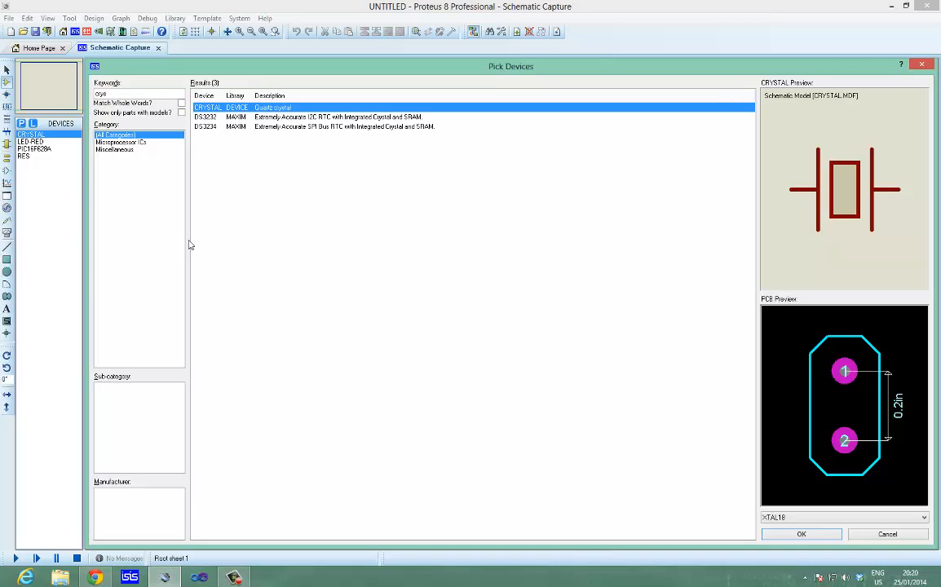
Search for cap, add the generic non-electrolytic capacitor CAP to the device list, and close the device picker.
left_click_drag(114, 94, 61, 100)
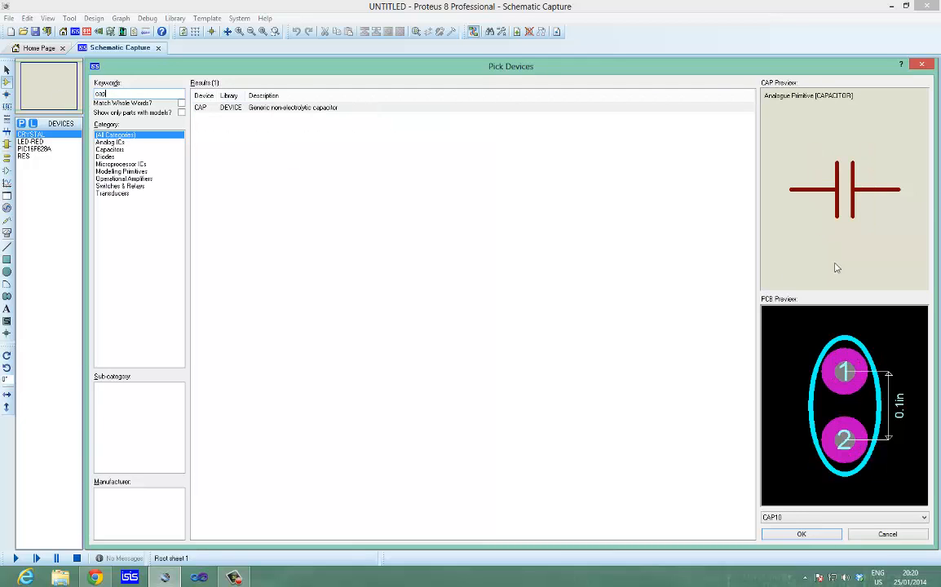
double_click(251, 110)
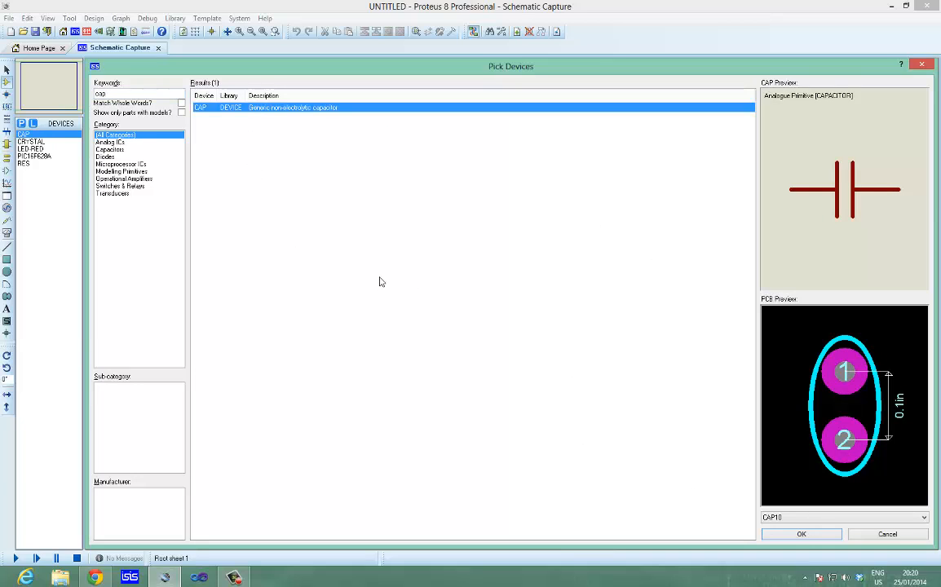
left_click(820, 536)
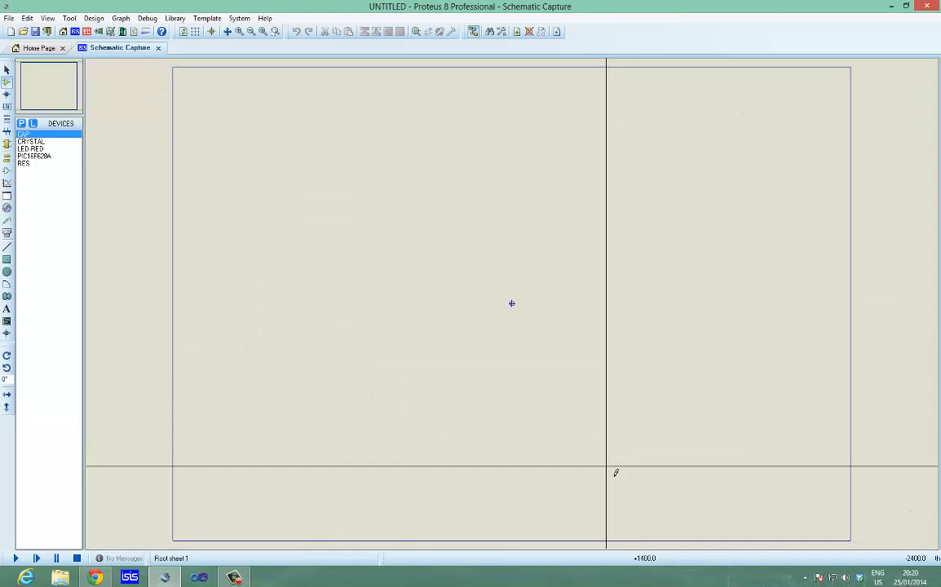
Place the PIC16F628A microcontroller at the centre of the schematic sheet.
left_click(34, 156)
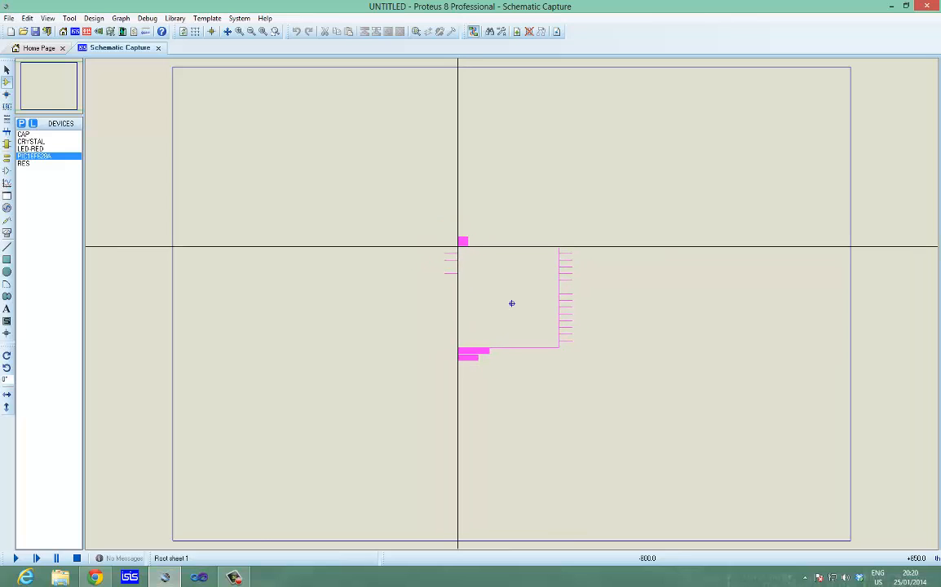
left_click(512, 304)
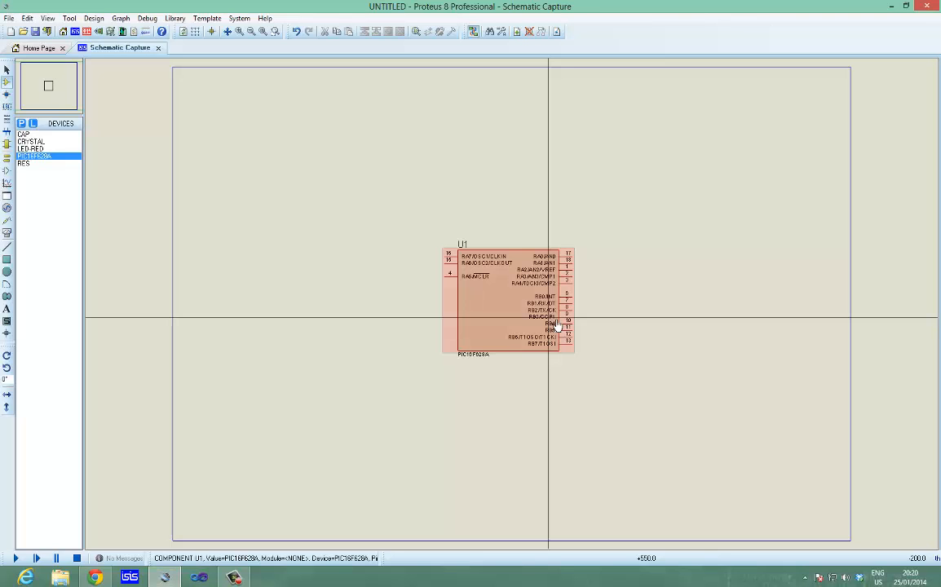
Place a RES resistor horizontally beside the microcontroller, in line with its RA0/AN0 pin 17.
scroll(550, 318, "up", 3)
scroll(515, 311, "down", 3)
scroll(515, 311, "up", 2)
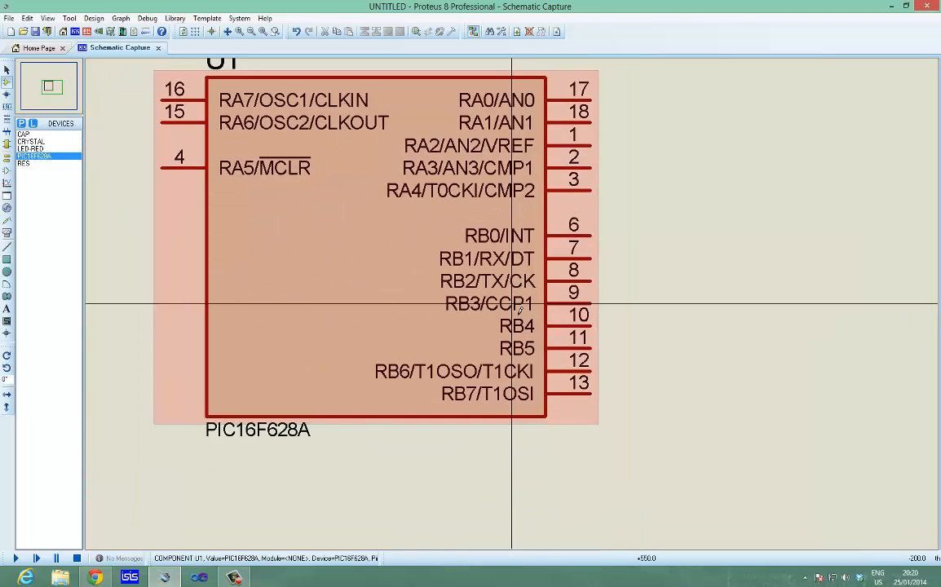
scroll(511, 303, "down", 1)
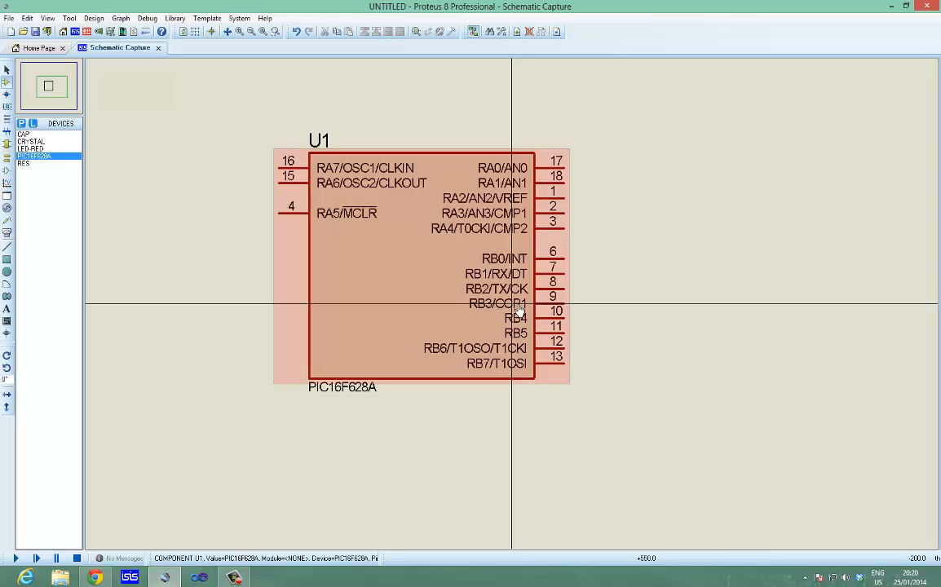
middle_click(439, 273)
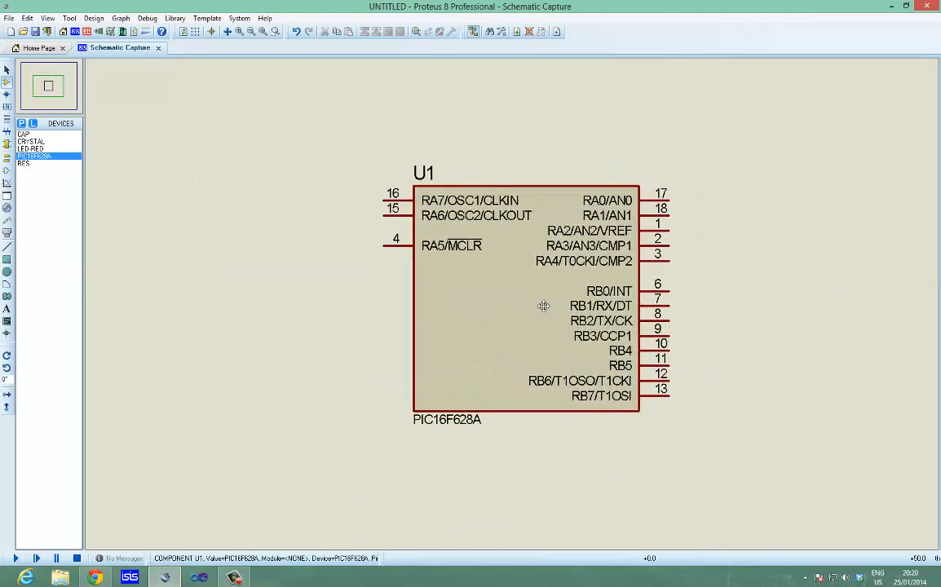
left_click(505, 300)
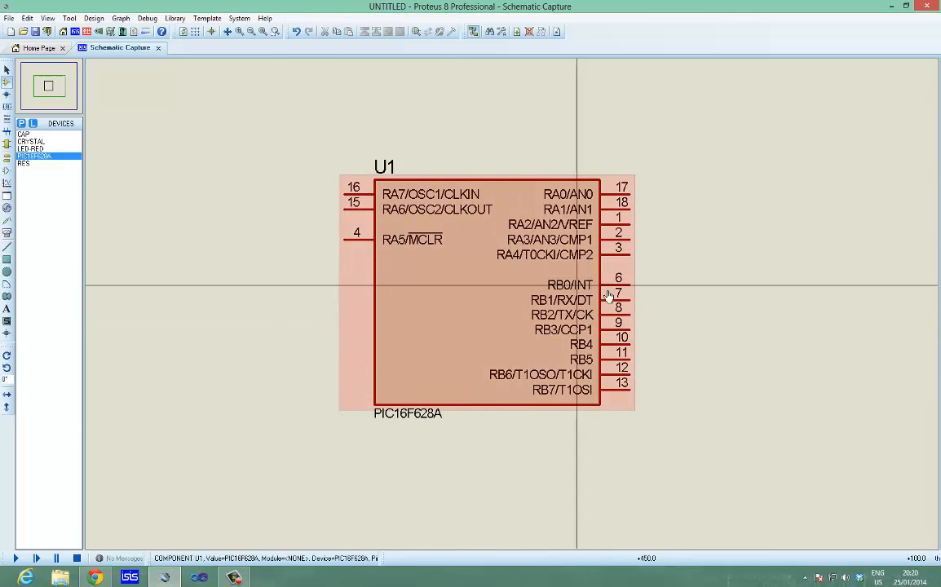
scroll(508, 283, "up", 3)
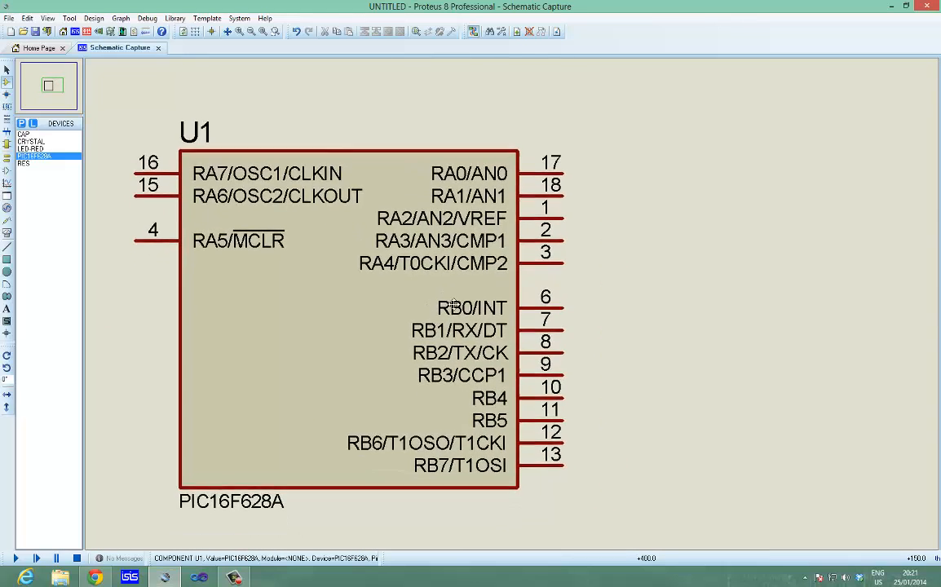
left_click(414, 311)
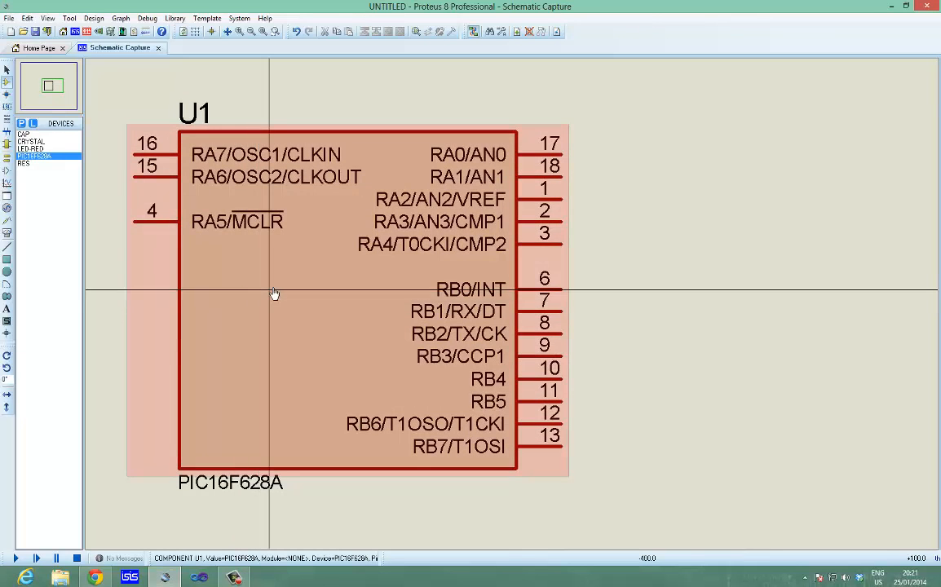
left_click(581, 269)
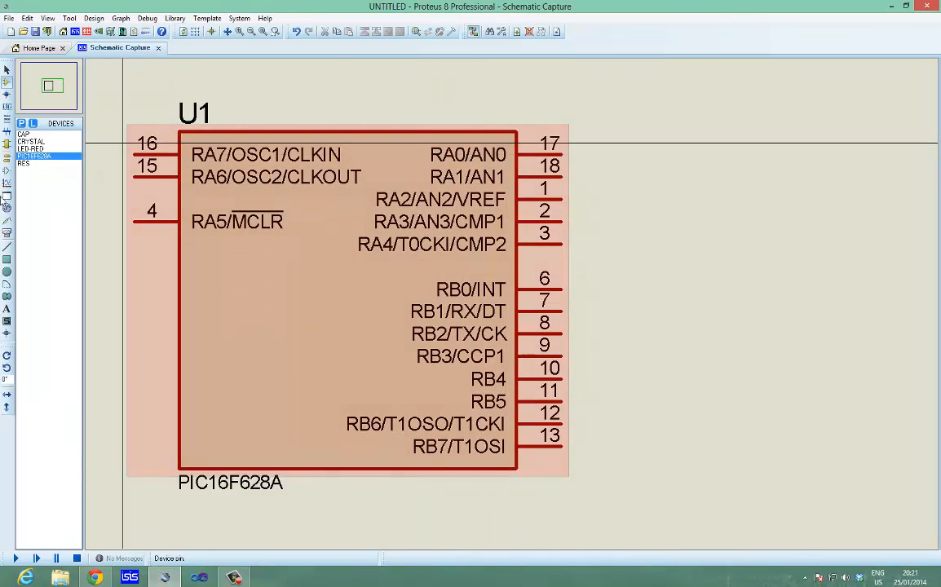
left_click(24, 163)
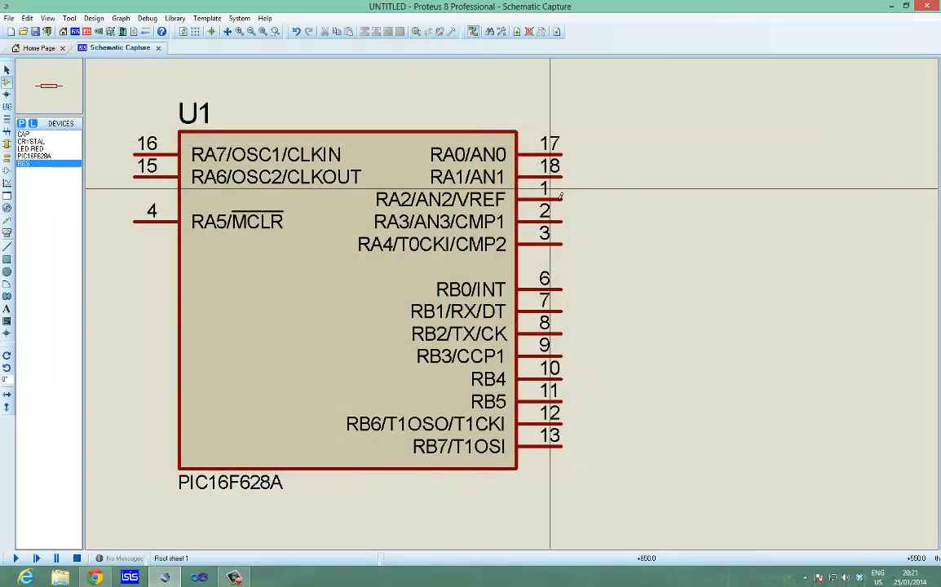
left_click(641, 154)
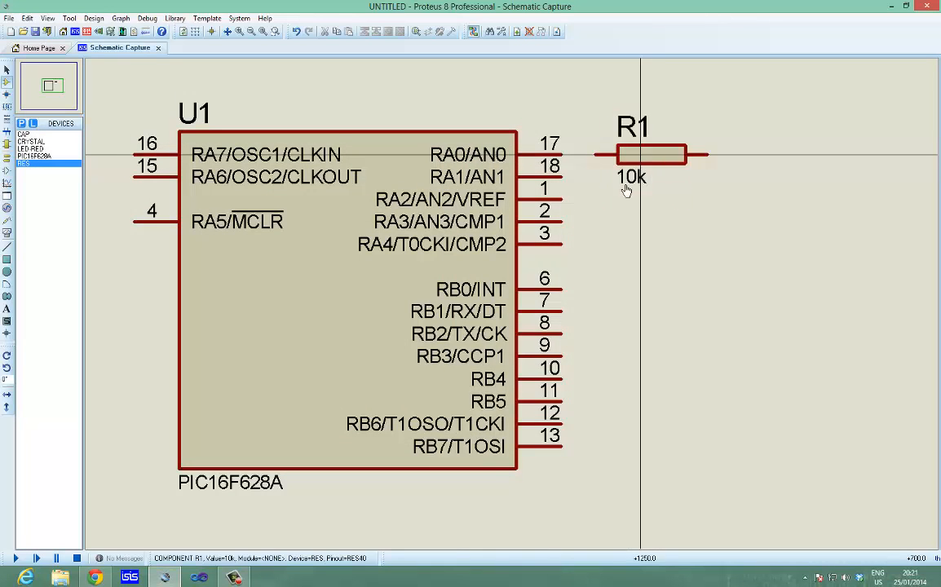
Place a LED-RED below and to the right of R1, wire its anode to R1, and wire R1's other end to RA0/AN0 pin 17.
left_click(30, 149)
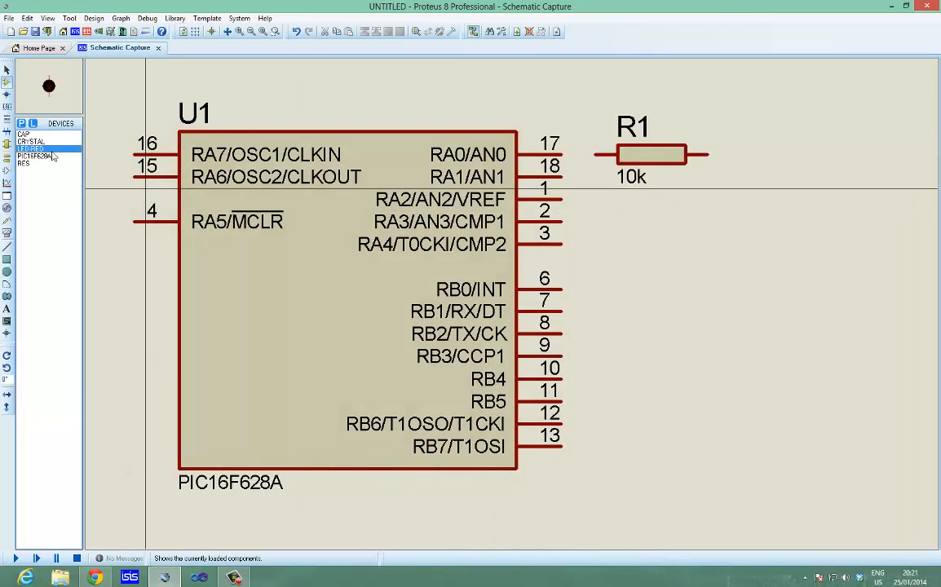
left_click(741, 234)
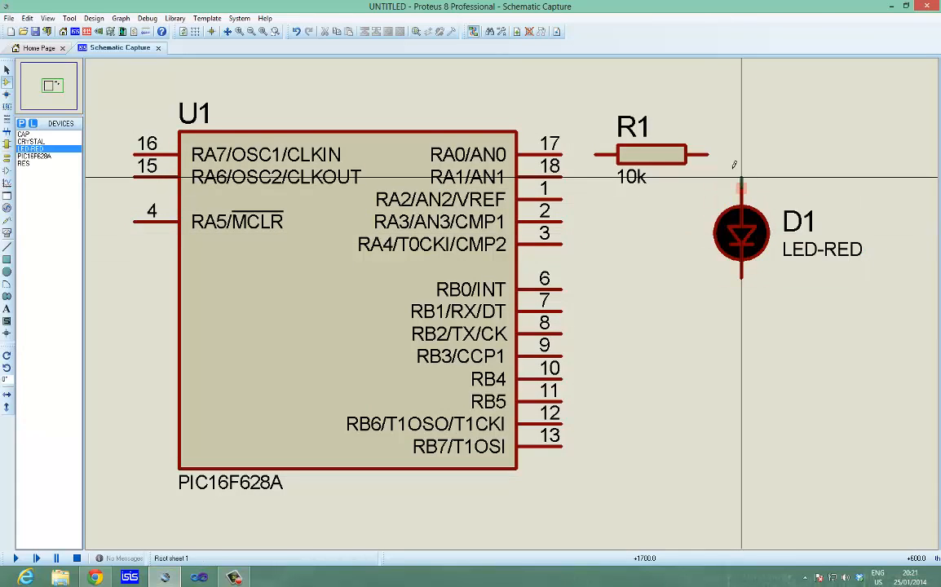
left_click(708, 154)
left_click(742, 193)
left_click(595, 154)
left_click(562, 154)
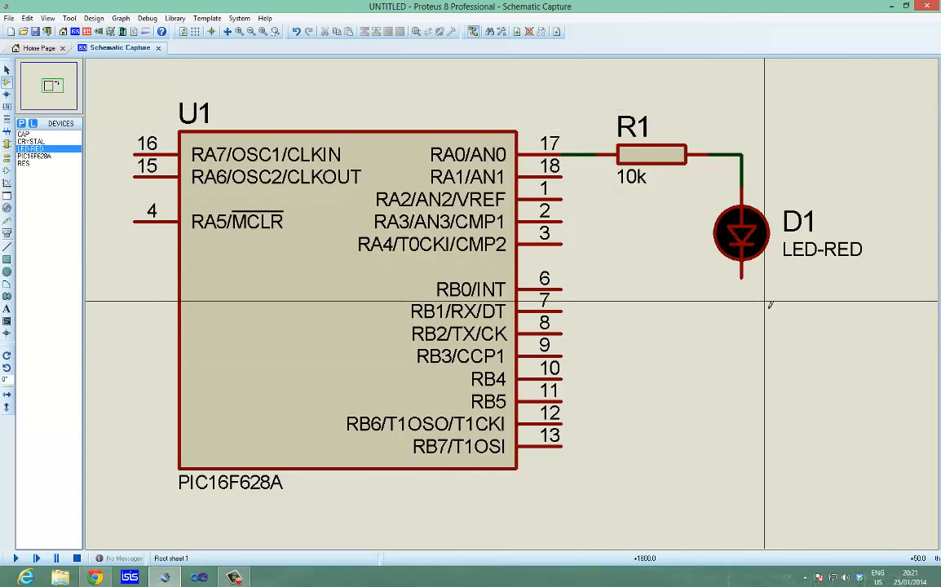
Place a GROUND terminal directly below the red LED and connect it to the LED's cathode.
left_click(7, 161)
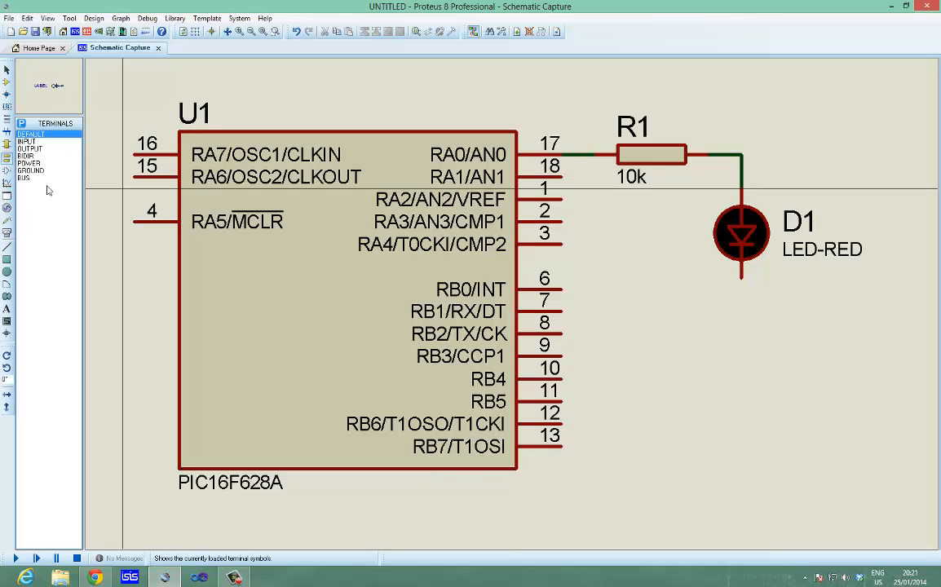
left_click(33, 171)
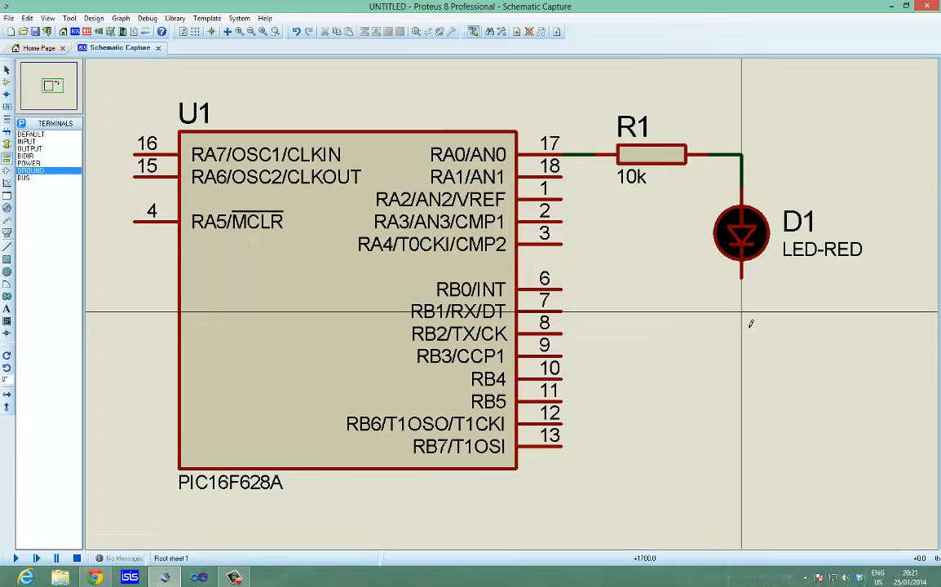
left_click(742, 301)
left_click(741, 301)
left_click(741, 279)
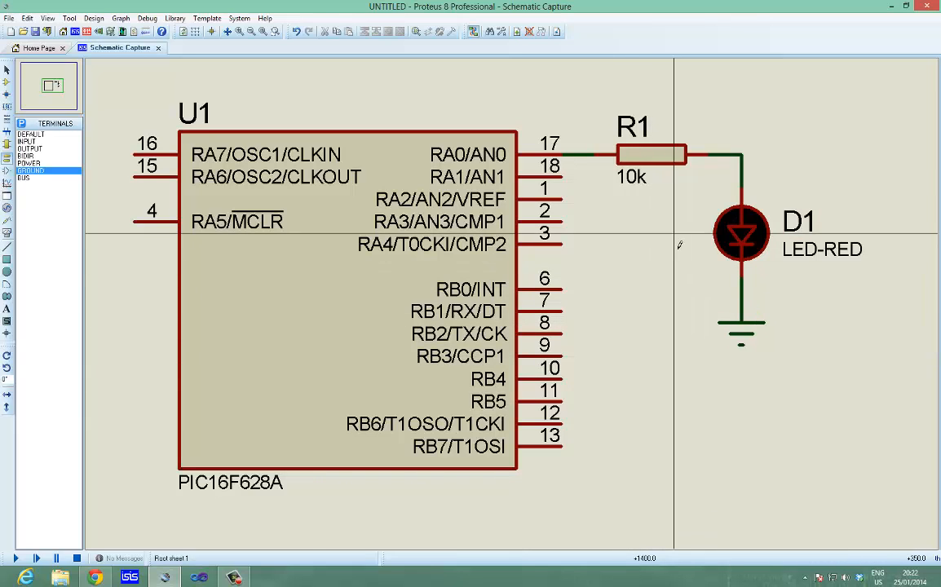
Set the resistance of R1, the LED's series resistor, to 150.
double_click(665, 159)
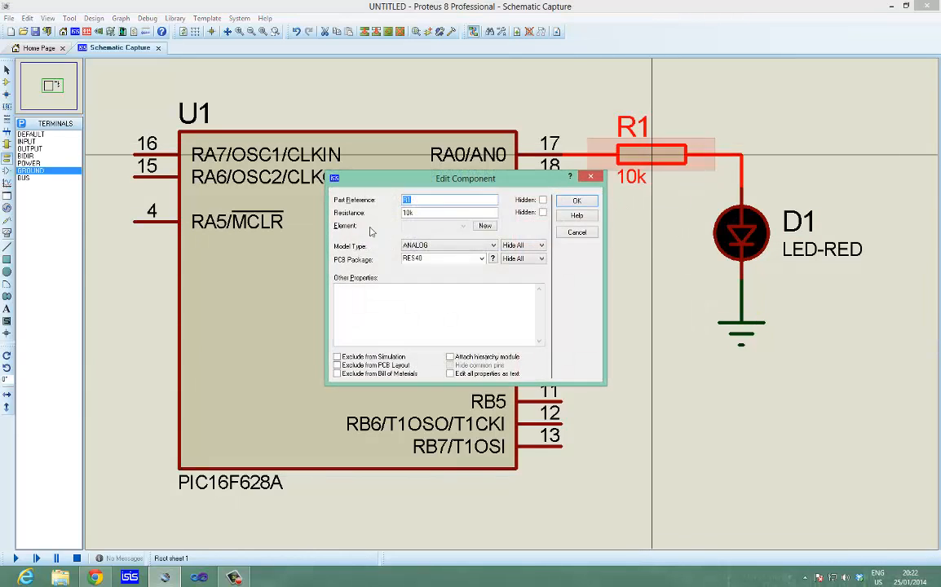
key("Tab")
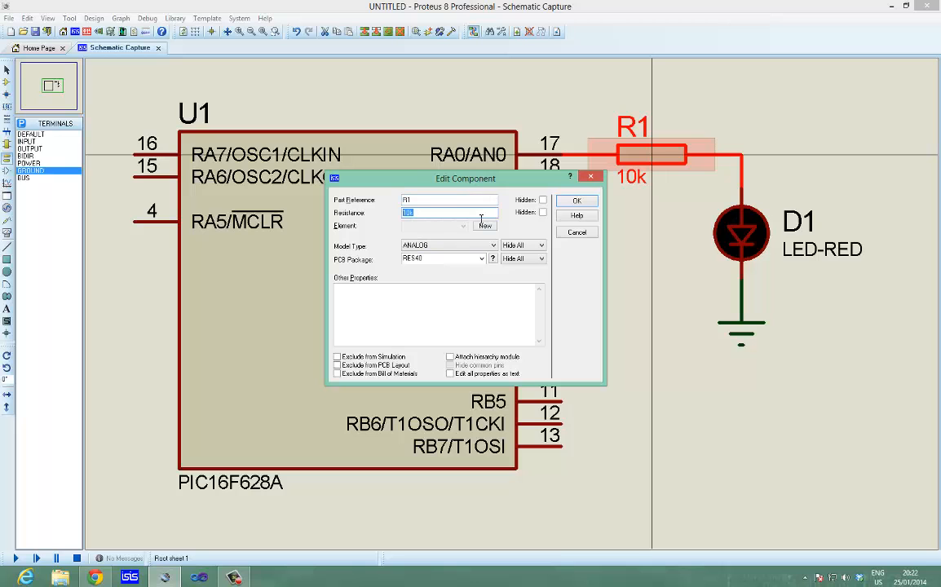
type("150")
key("Return")
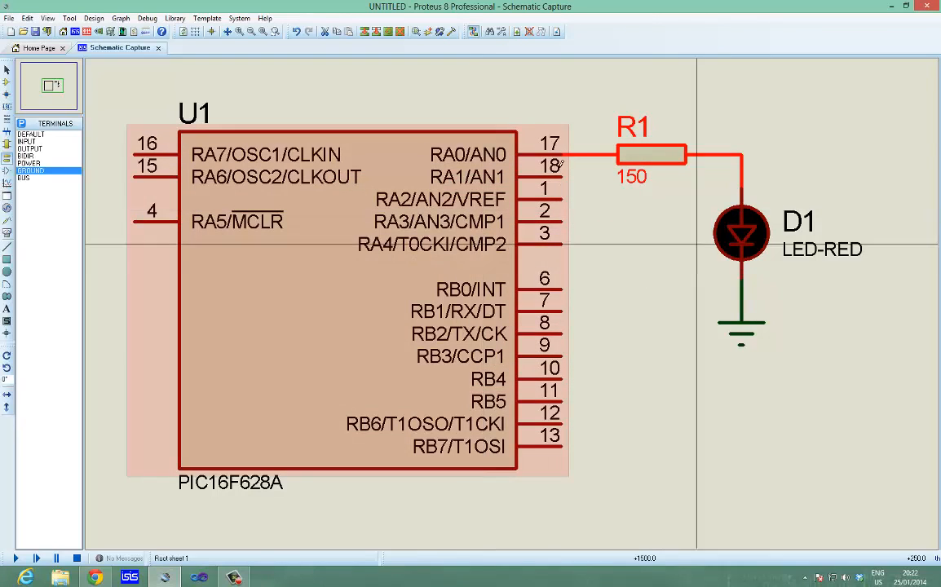
left_click(786, 439)
Place a second RES resistor horizontally in line with the microcontroller's RA5/MCLR pin 4 and wire it to that pin.
middle_click(550, 430)
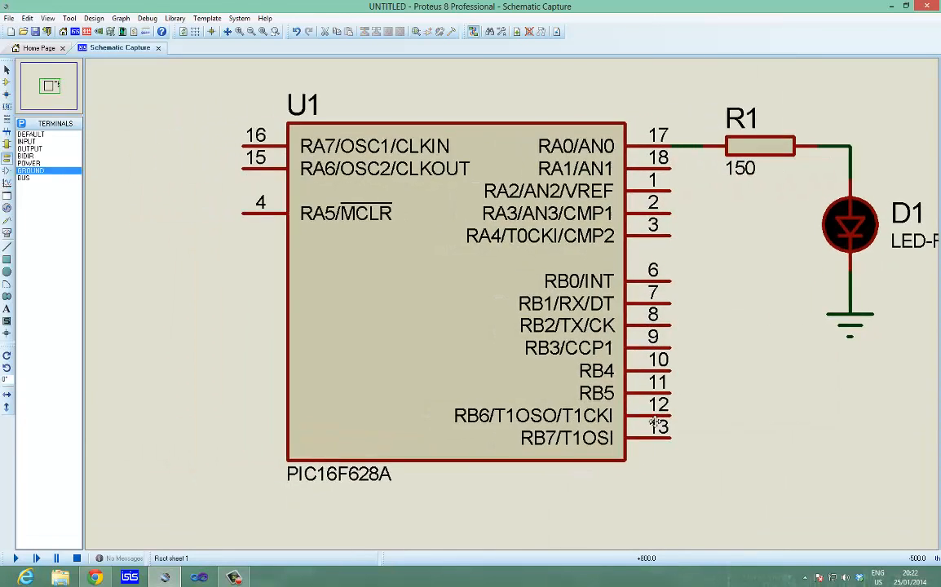
left_click(642, 448)
middle_click(439, 402)
left_click(465, 391)
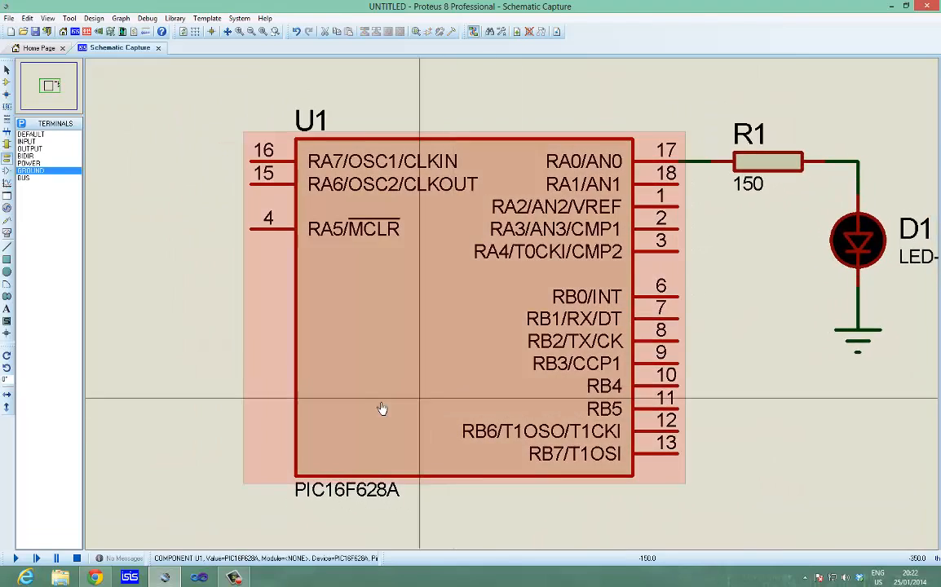
middle_click(283, 358)
left_click(324, 358)
middle_click(269, 365)
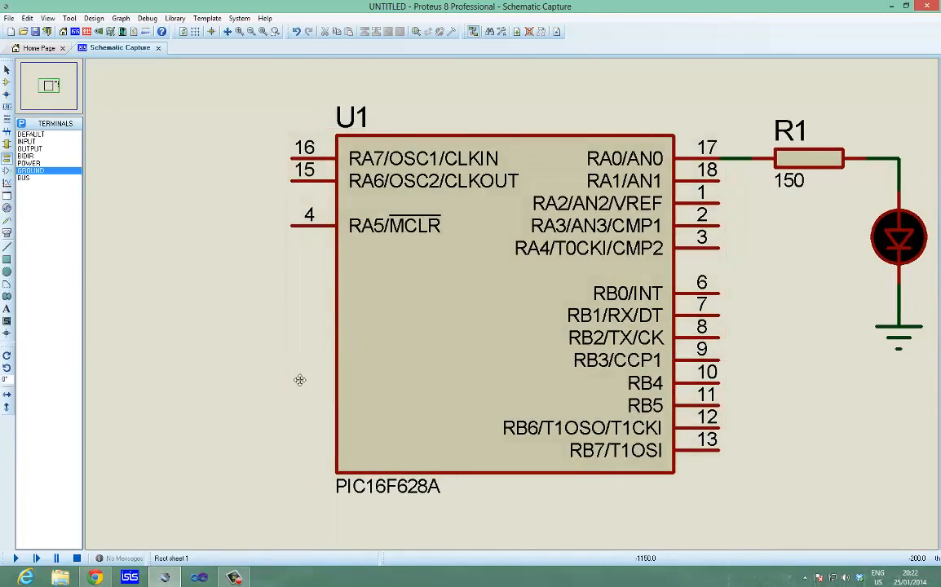
left_click(329, 406)
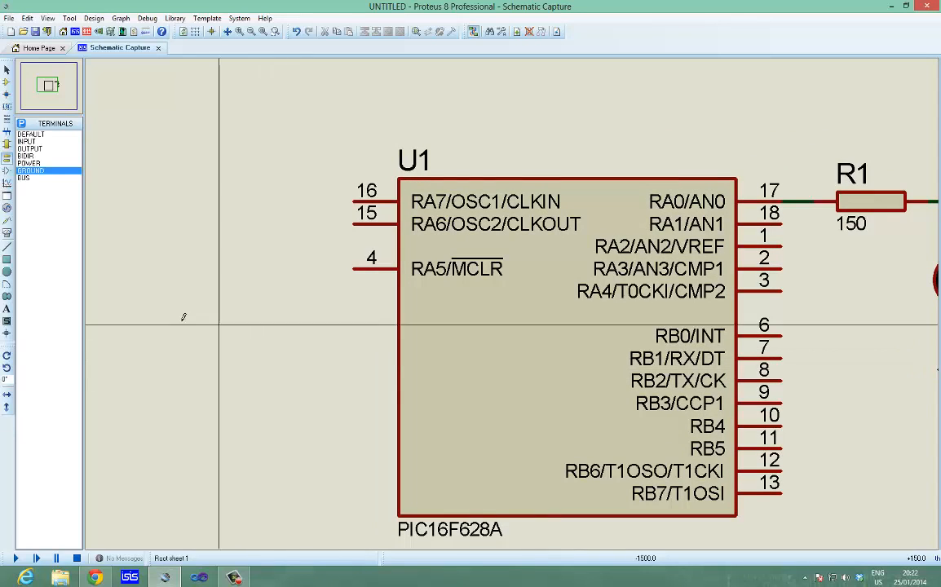
left_click(6, 82)
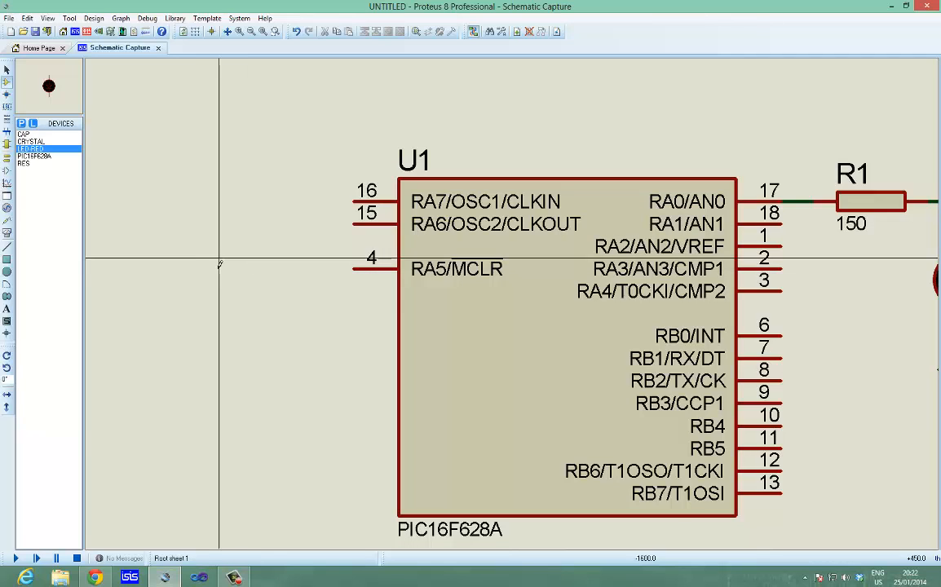
left_click(36, 165)
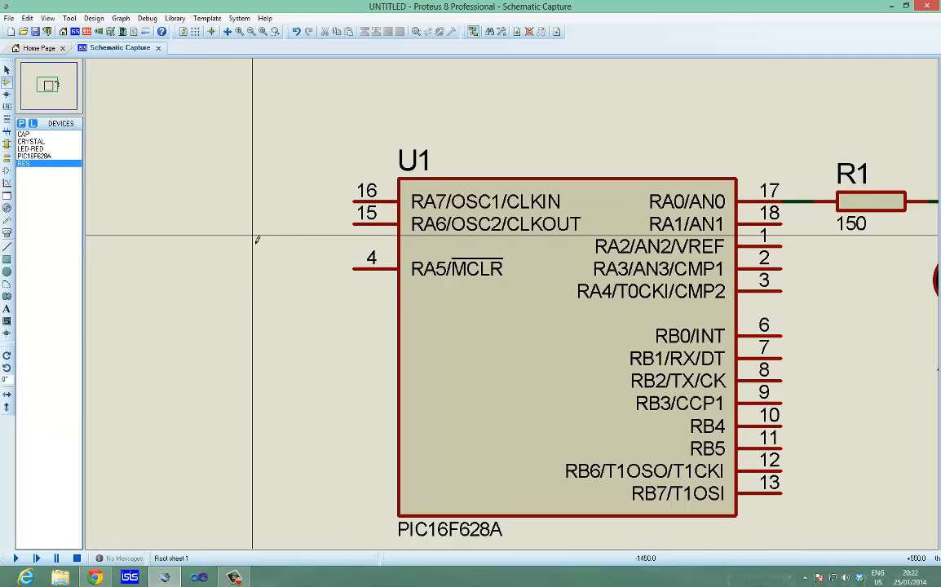
left_click(263, 269)
left_click(252, 269)
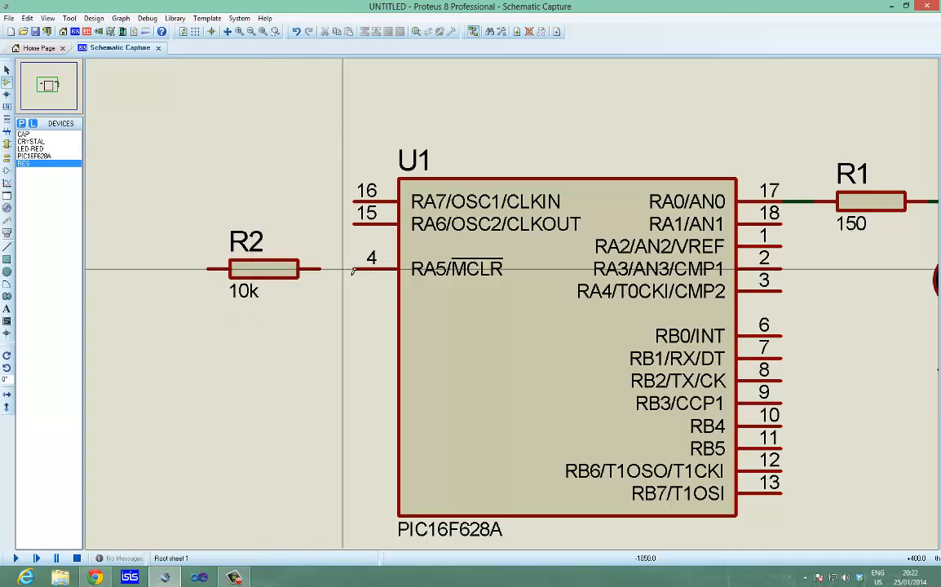
Place a POWER terminal above and to the left of R2 and wire it to the resistor's free end.
left_click(6, 157)
left_click(27, 170)
left_click(31, 163)
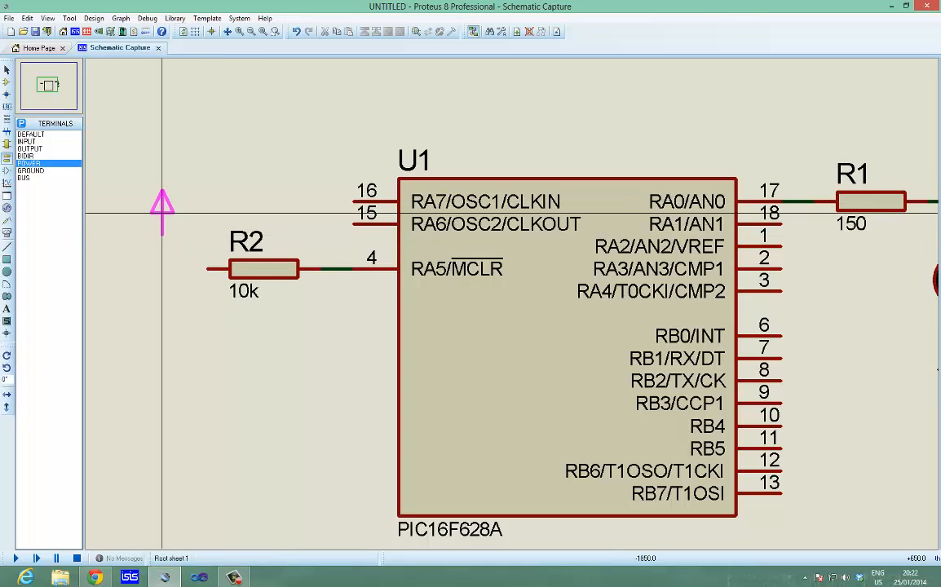
left_click(173, 214)
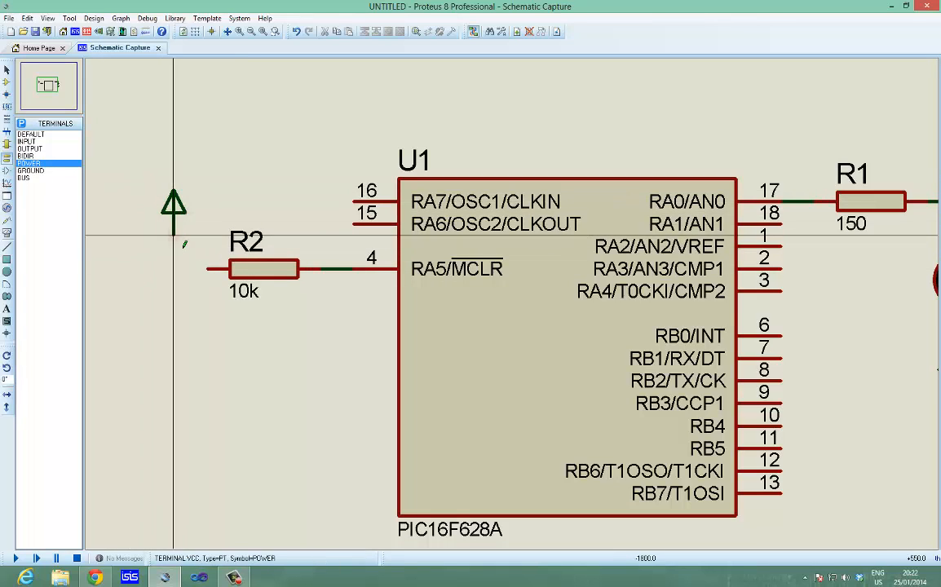
left_click(181, 242)
left_click(209, 269)
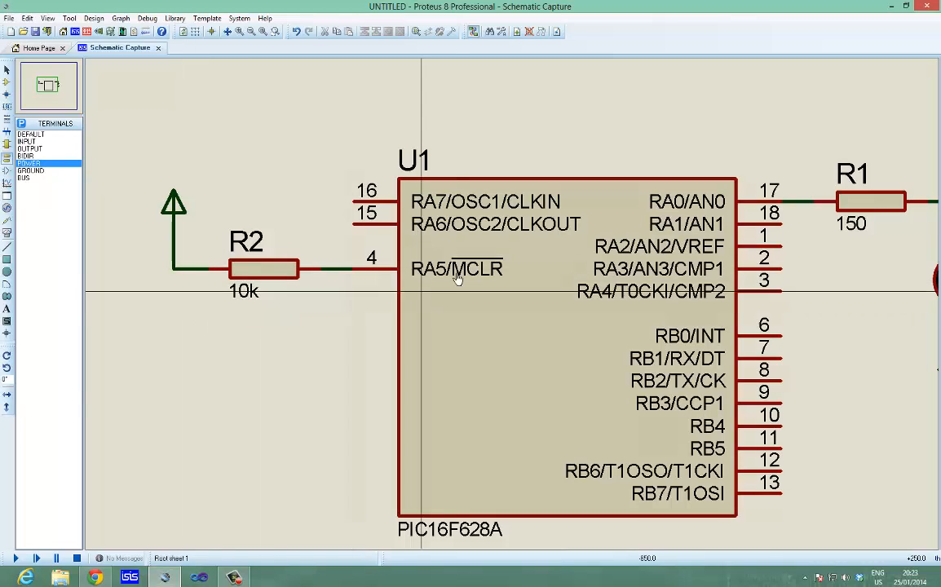
Place a CRYSTAL, rotated 90° so its leads run vertically, above resistor R2.
middle_click(521, 328)
left_click(497, 308)
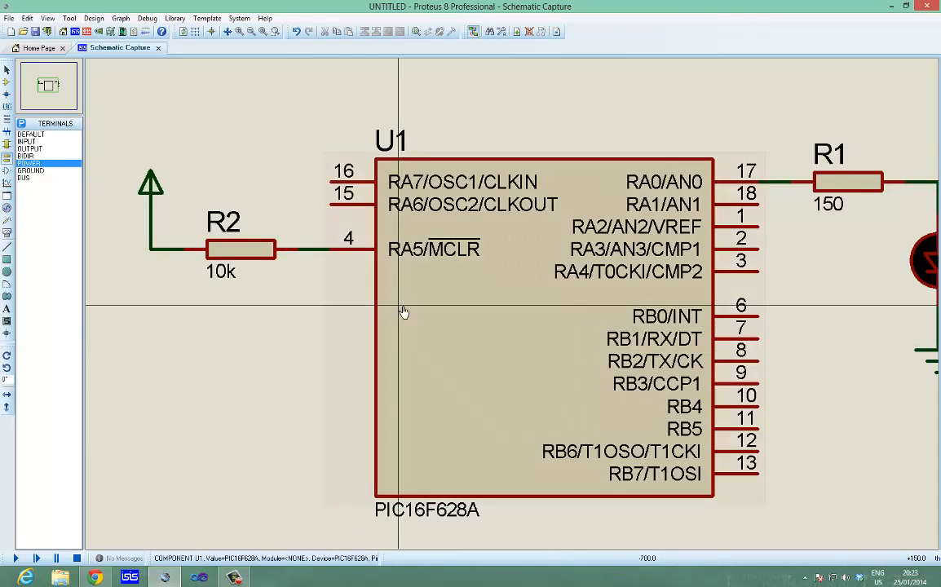
middle_click(504, 317)
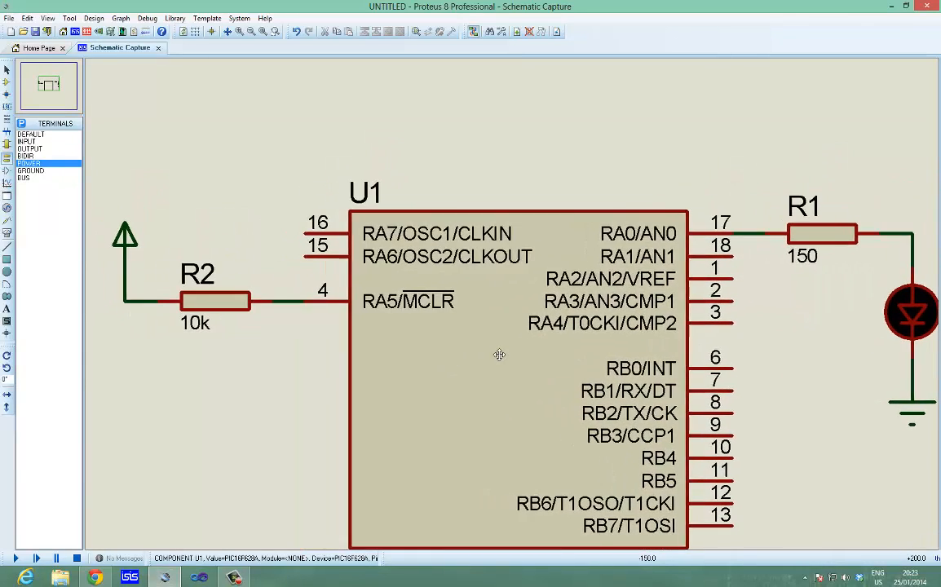
left_click(7, 82)
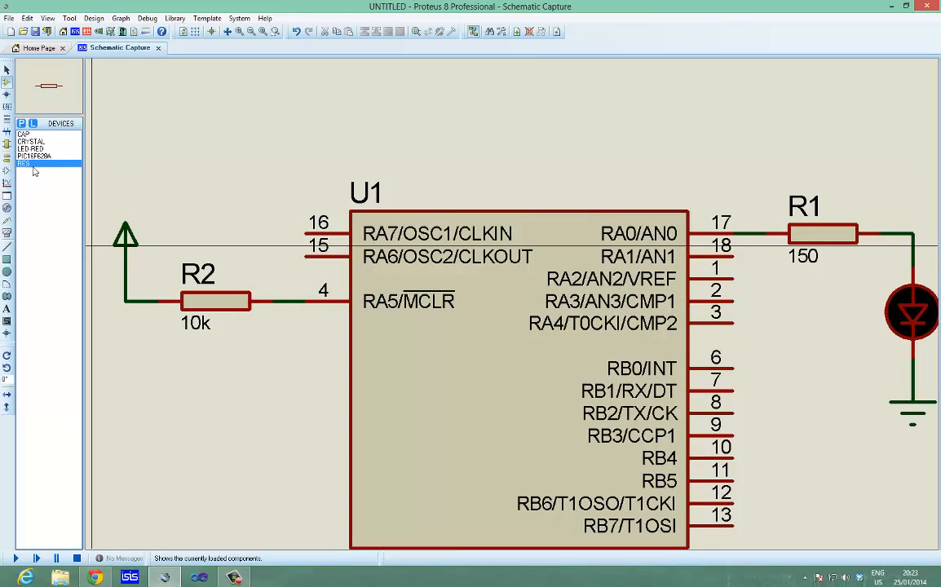
left_click(31, 141)
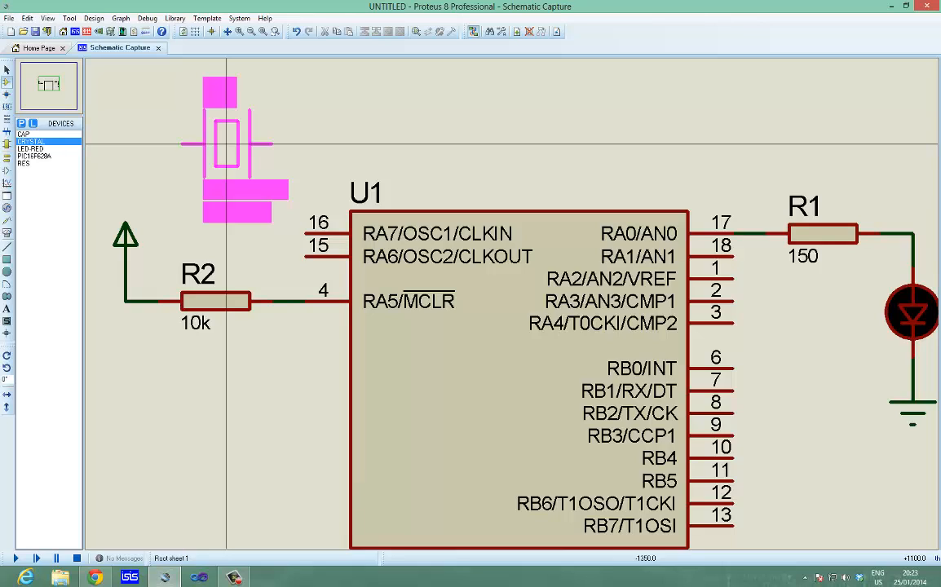
key("KP_Add")
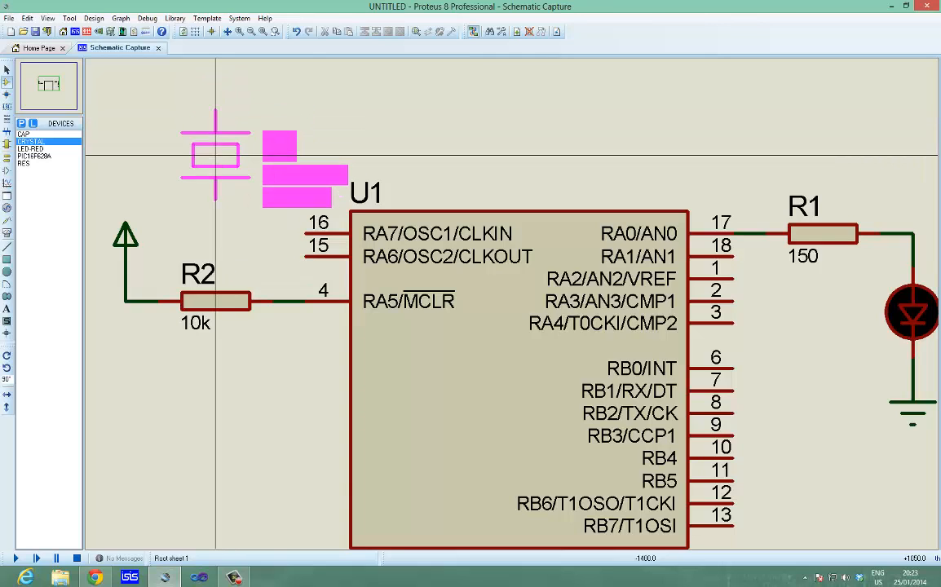
left_click(215, 144)
Wire the crystal's lower lead to RA6/OSC2 pin 15 and its upper lead to RA7/OSC1 pin 16.
left_click(215, 188)
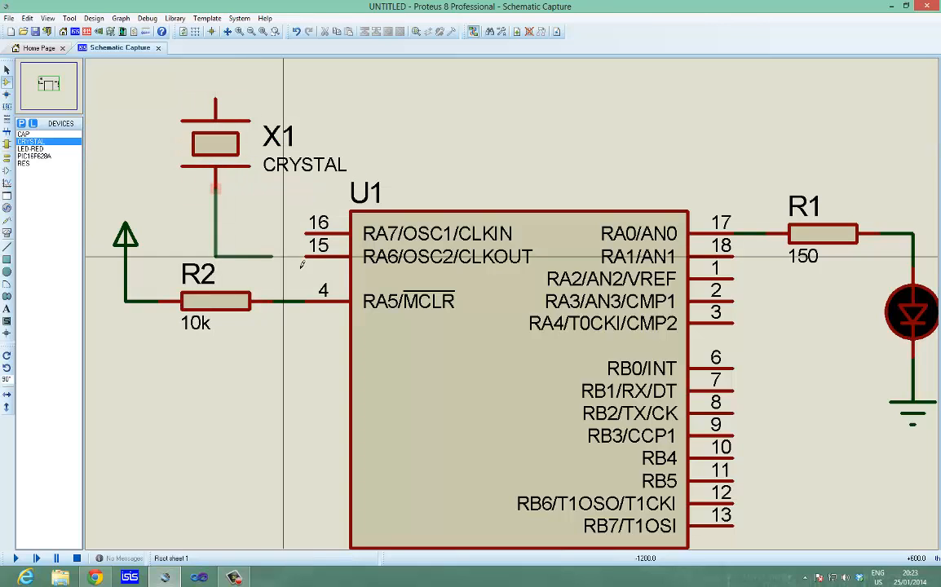
left_click(308, 257)
left_click(224, 89)
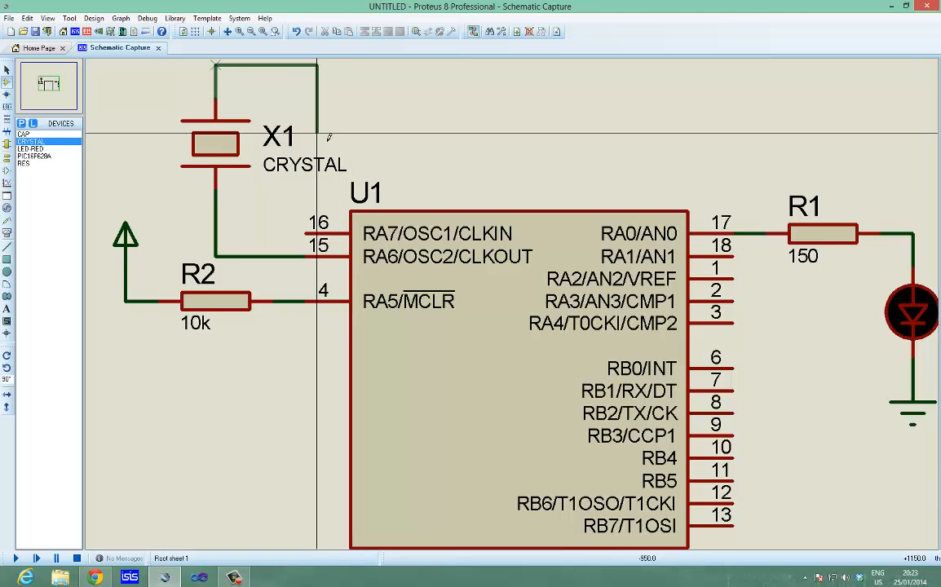
left_click(309, 236)
Place two CAP capacitors, rotated so their leads run horizontally, to the left of the crystal, one above the other.
middle_click(244, 206)
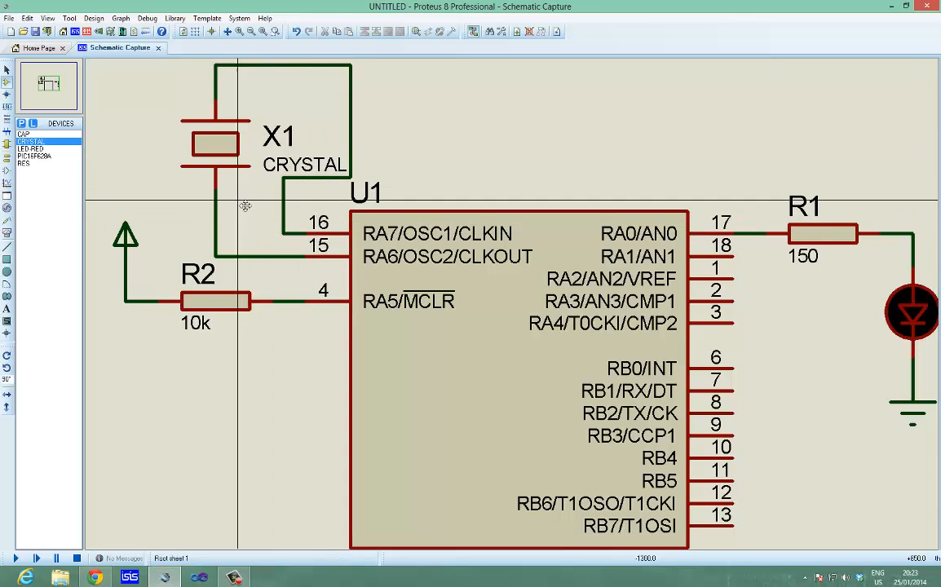
left_click(368, 284)
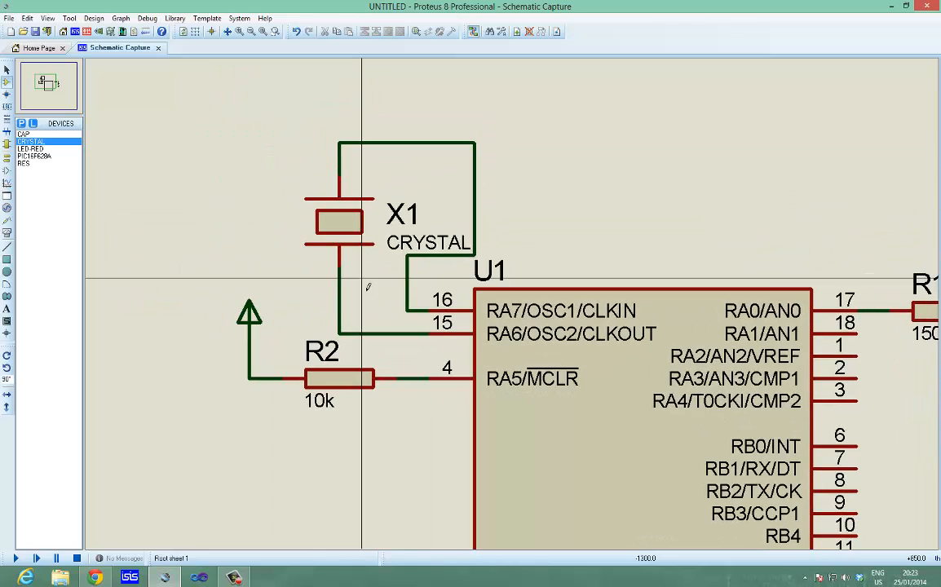
middle_click(532, 389)
left_click(376, 389)
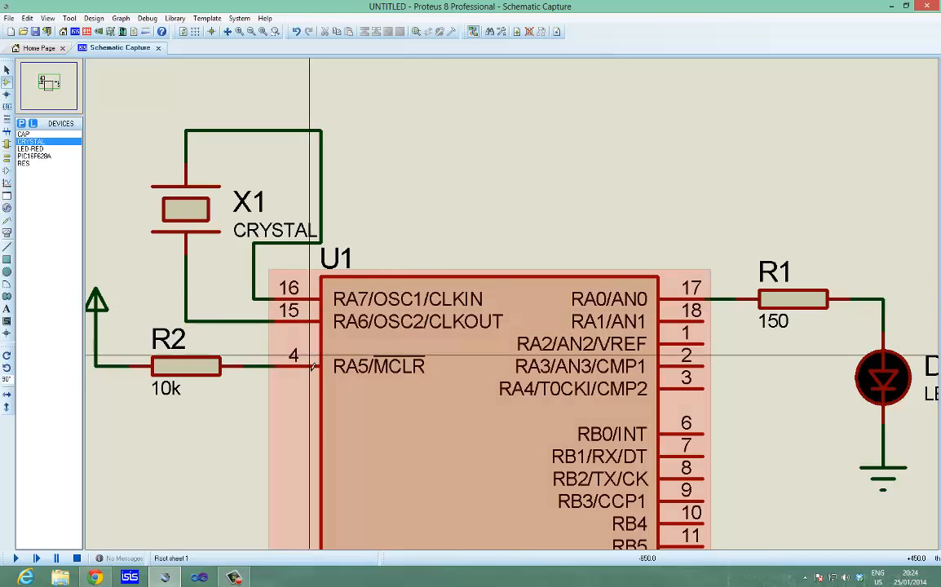
middle_click(461, 409)
left_click(618, 417)
middle_click(428, 341)
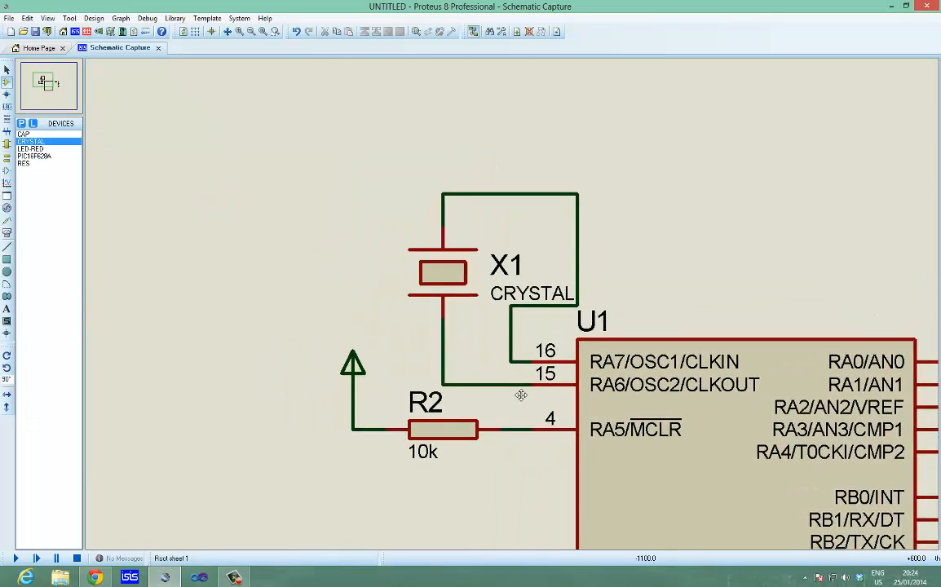
left_click(522, 396)
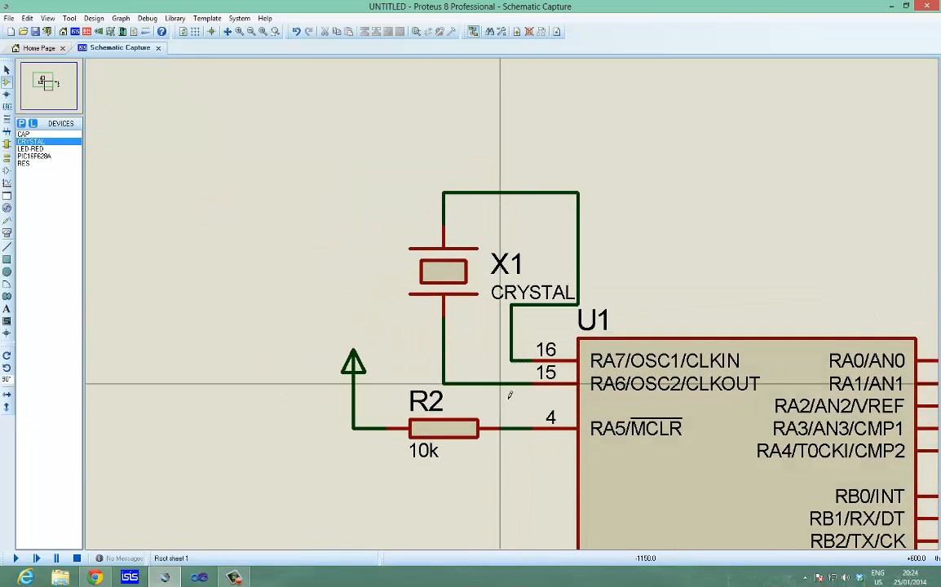
left_click(23, 133)
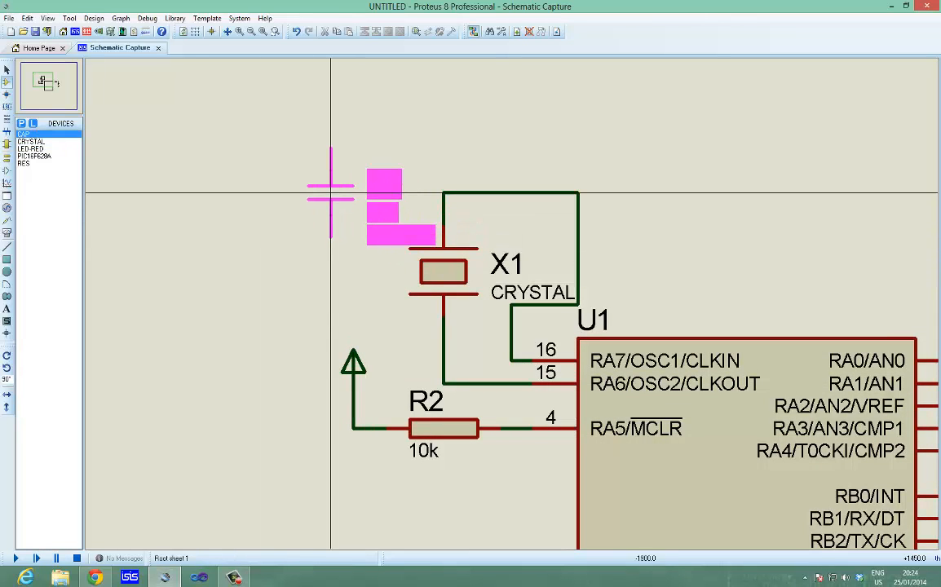
key("KP_Add")
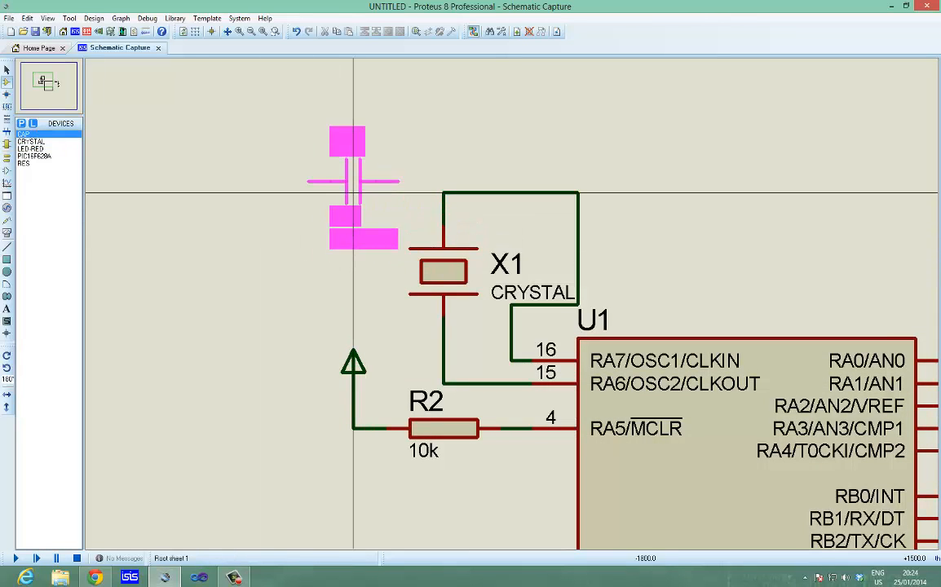
left_click(353, 194)
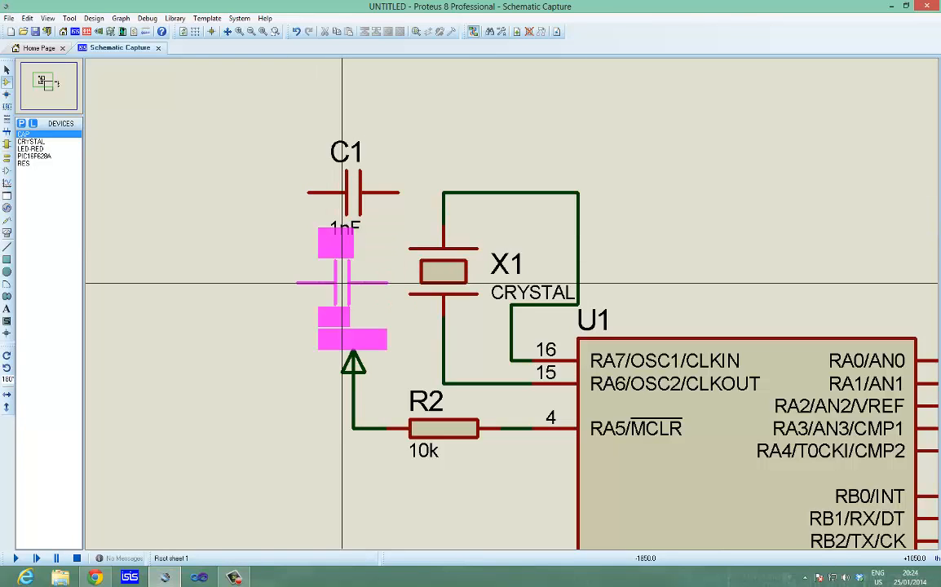
left_click(287, 283)
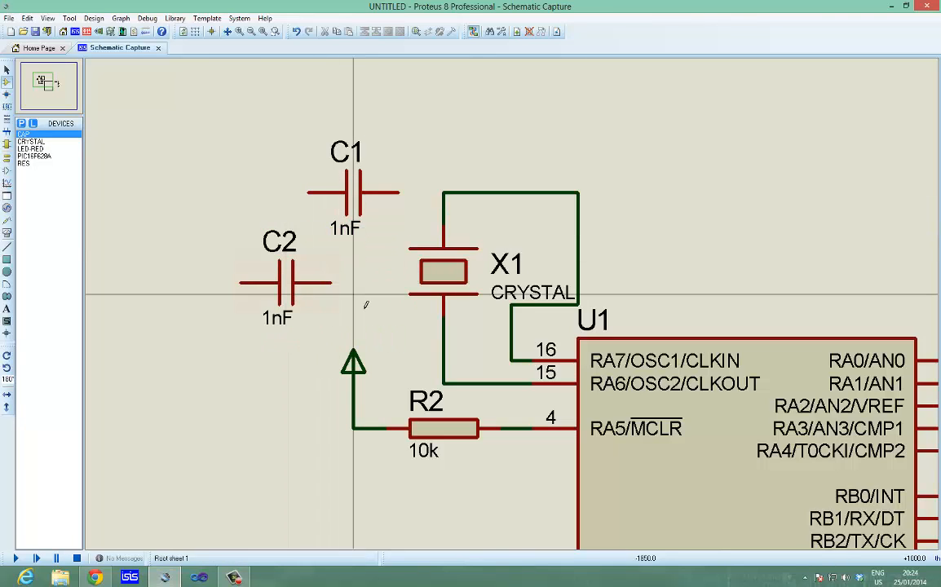
Wire C2's right lead to the crystal's lower connection and C1's right lead to its upper connection.
left_click(331, 283)
left_click(376, 283)
left_click(443, 383)
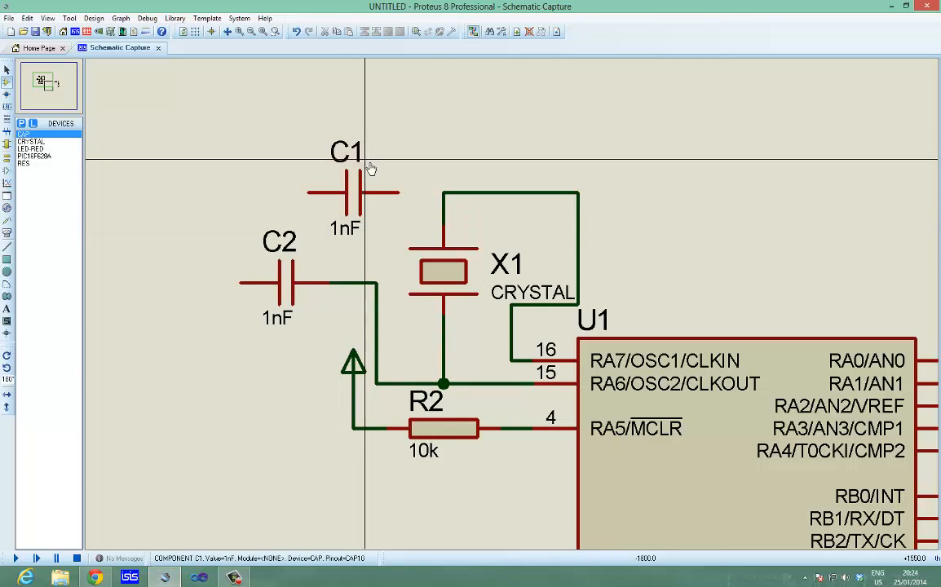
left_click(400, 193)
left_click(443, 194)
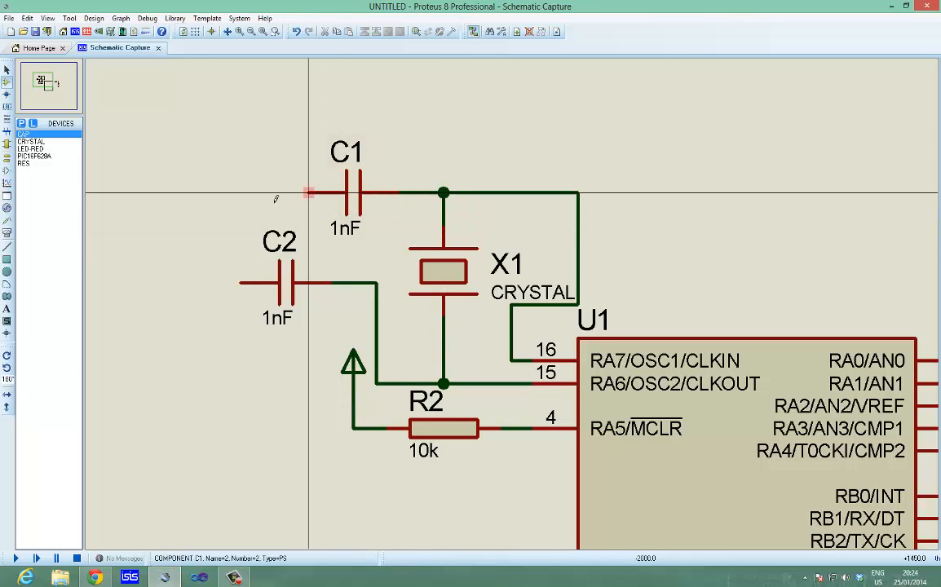
Wire the free left leads of capacitors C1 and C2 together, routing the connection to the left of C2.
left_click(308, 194)
left_click(218, 193)
left_click(240, 283)
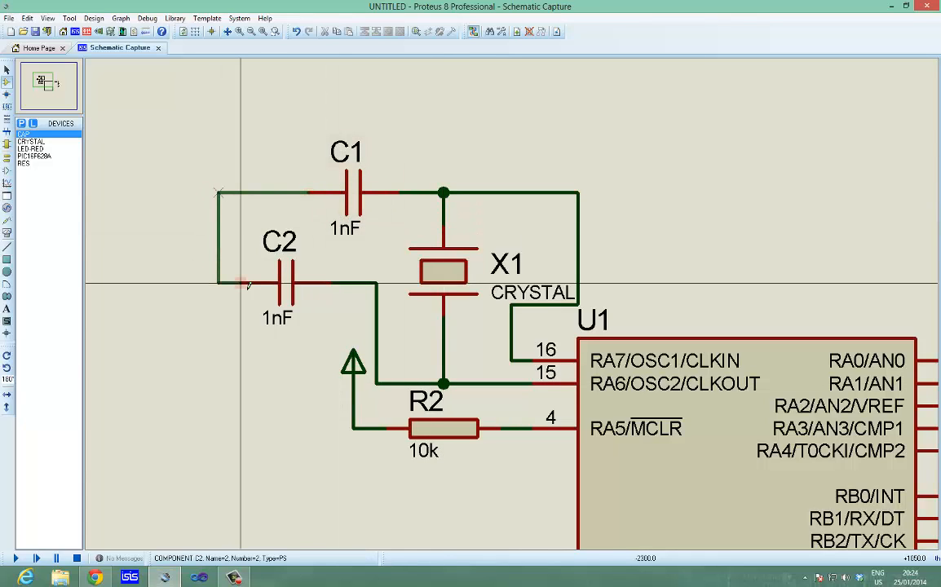
Place a GROUND terminal below the wire joining C1 and C2 and connect it to that wire's lower corner.
left_click(7, 159)
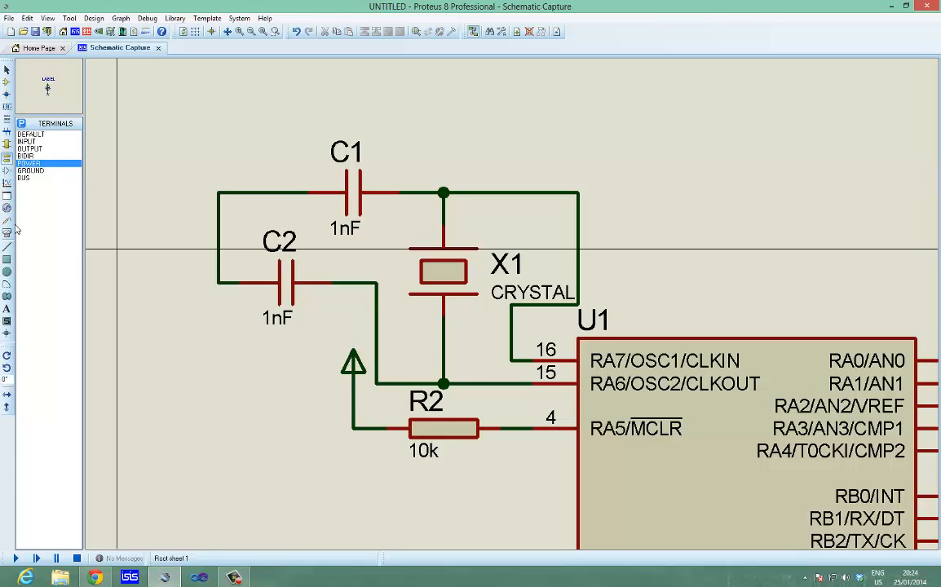
left_click(41, 171)
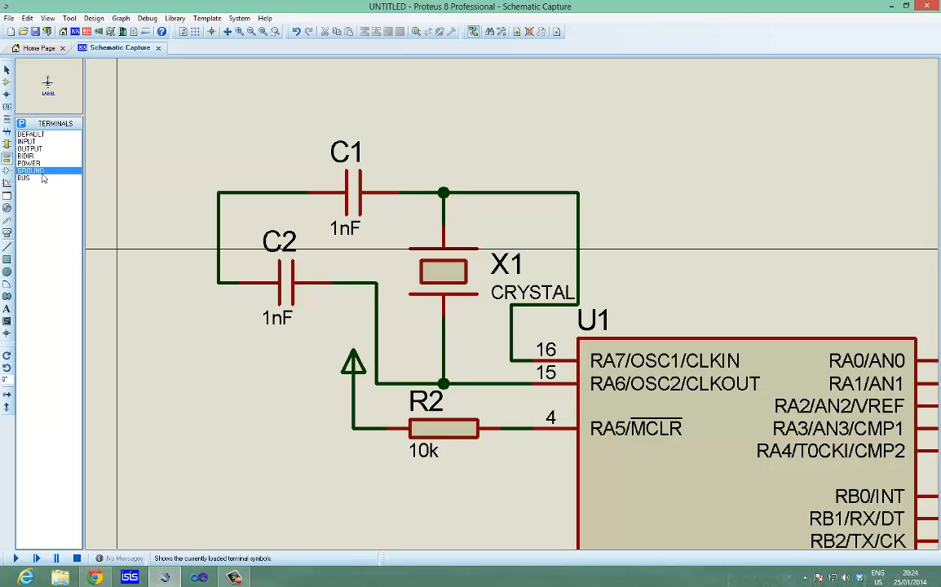
left_click(219, 310)
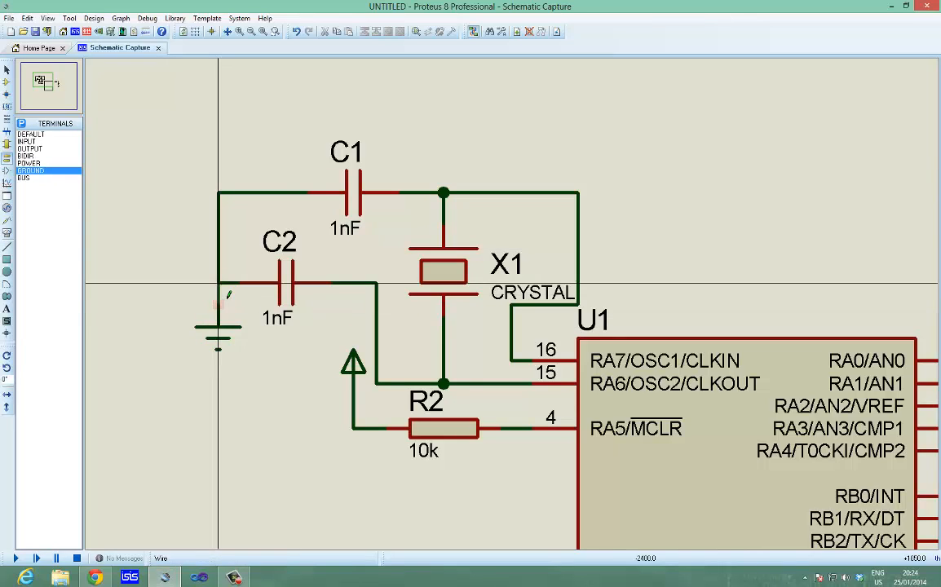
left_click(220, 288)
Set the frequency of crystal X1 to 8MHz.
middle_click(297, 374)
left_click(205, 371)
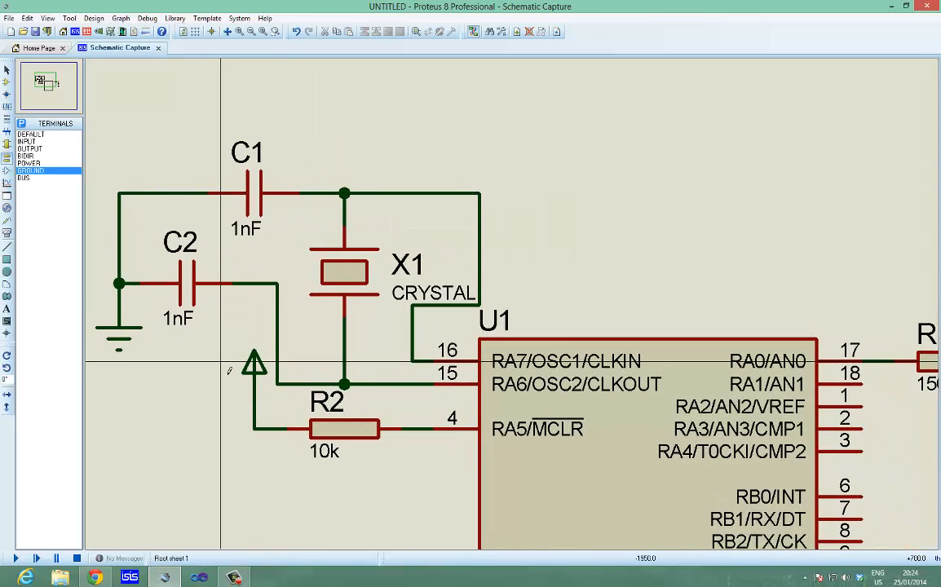
double_click(357, 281)
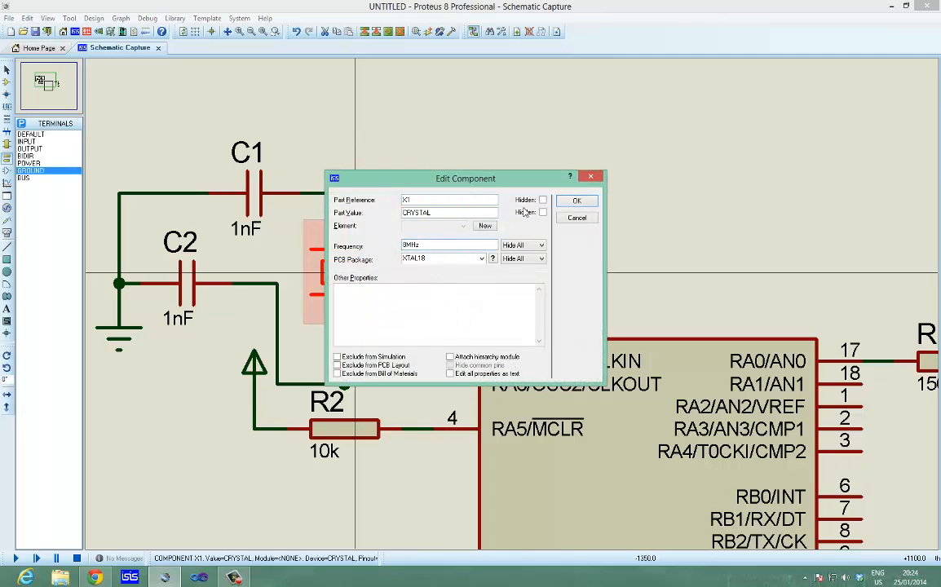
left_click(575, 202)
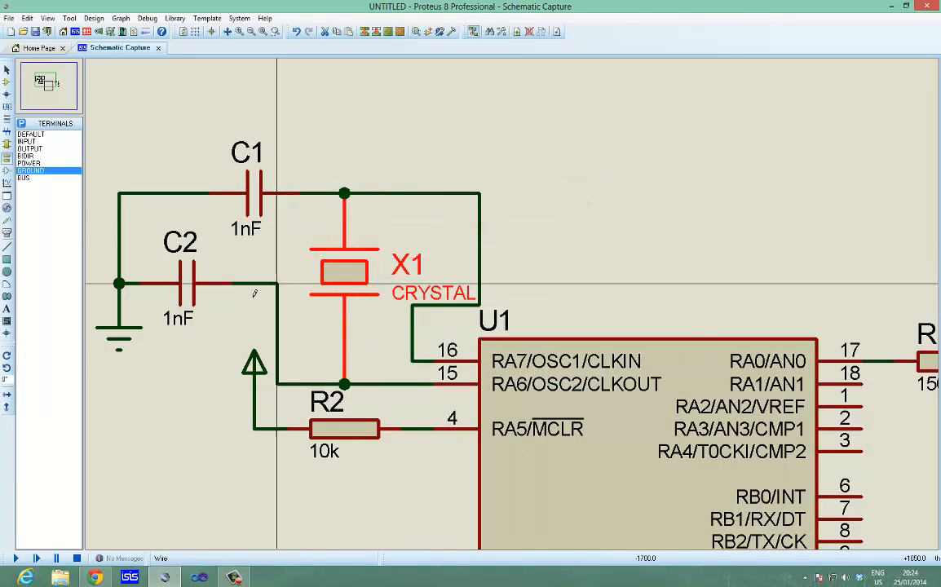
Set the capacitance of both C1 and C2 to 33pF.
double_click(253, 194)
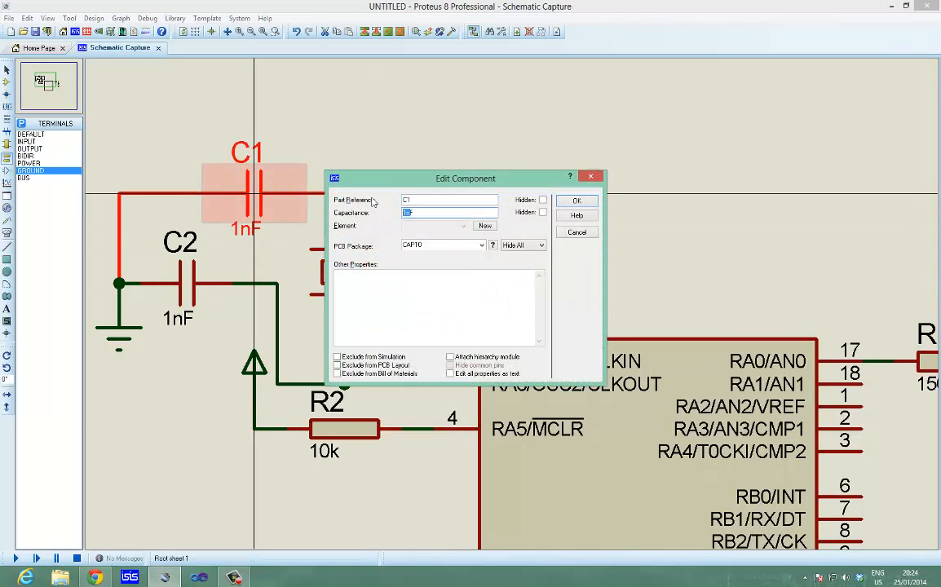
type("pF")
key("Return")
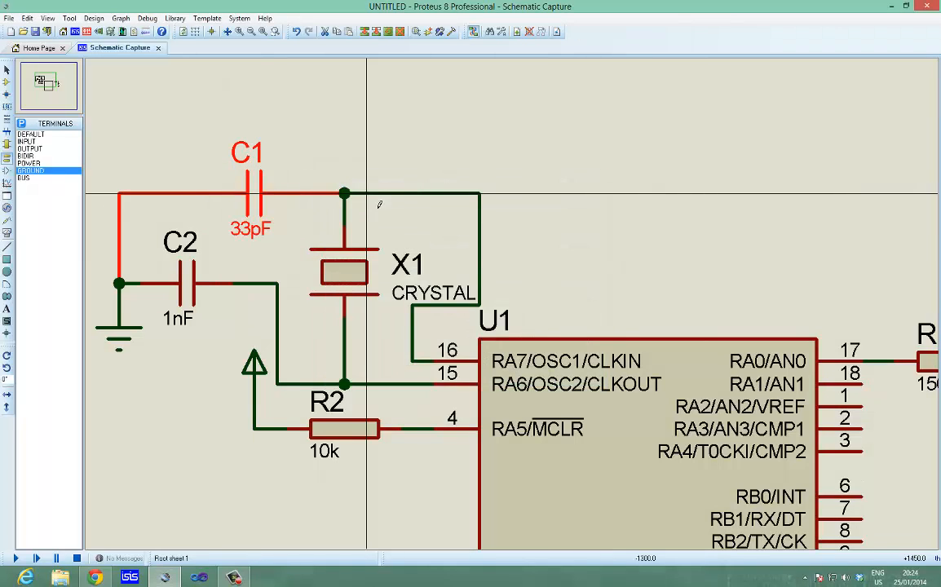
left_click(196, 292)
double_click(198, 292)
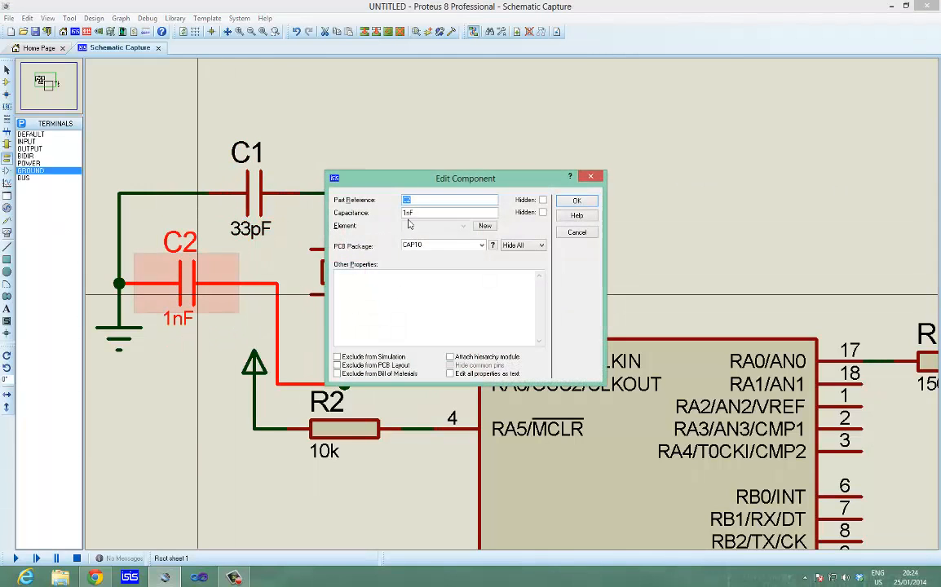
key("Tab")
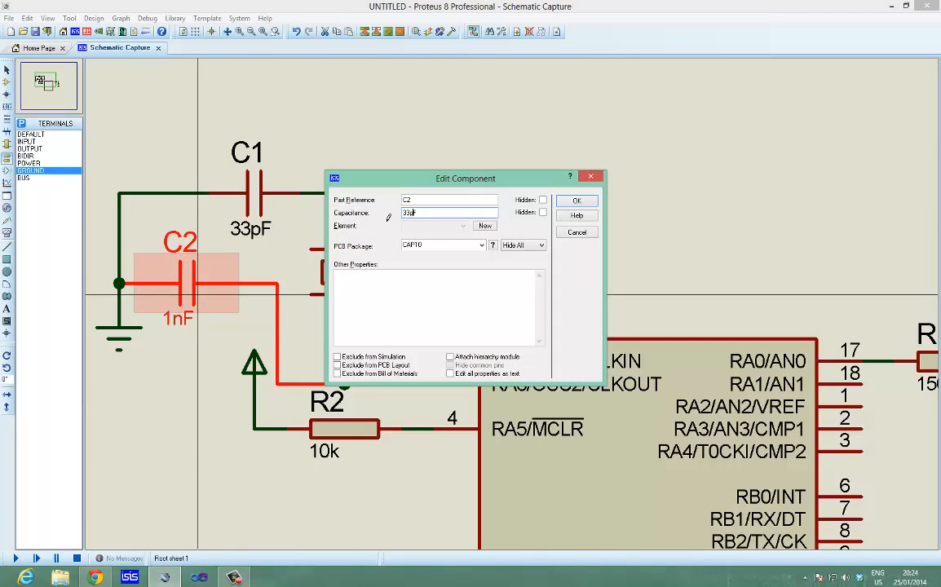
key("Return")
left_click(199, 466)
Run the circuit simulation and close the simulation log it opens.
middle_click(466, 416)
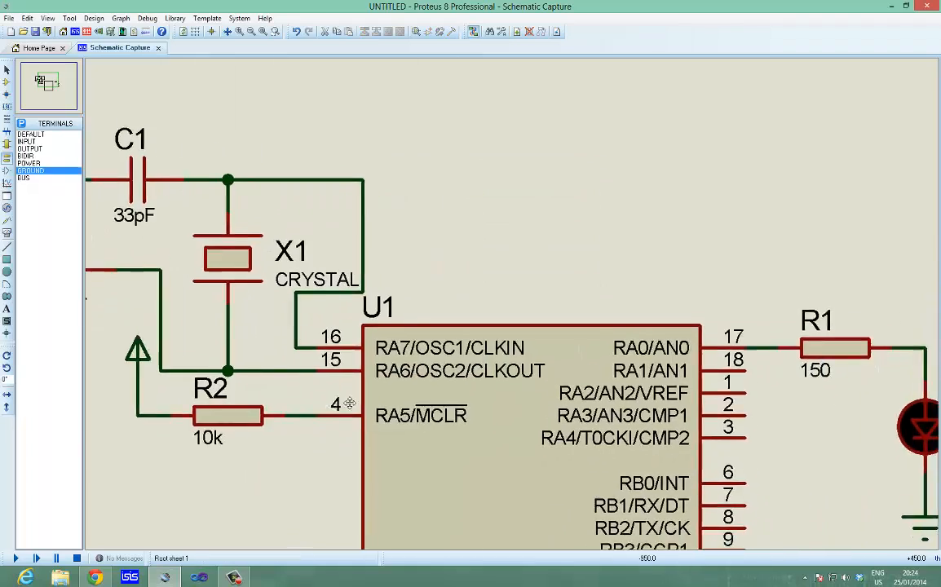
left_click(394, 357)
scroll(522, 369, "down", 1)
middle_click(555, 374)
left_click(472, 327)
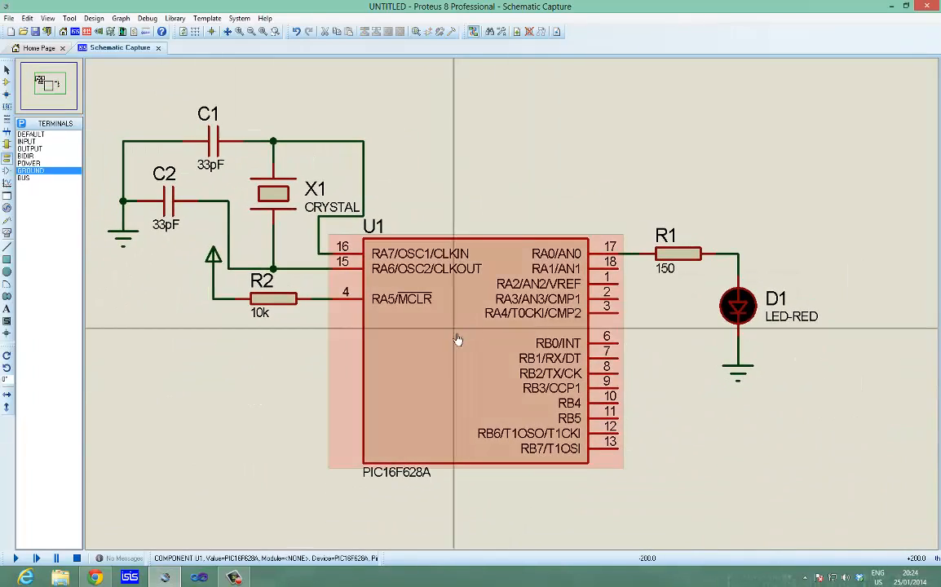
middle_click(182, 369)
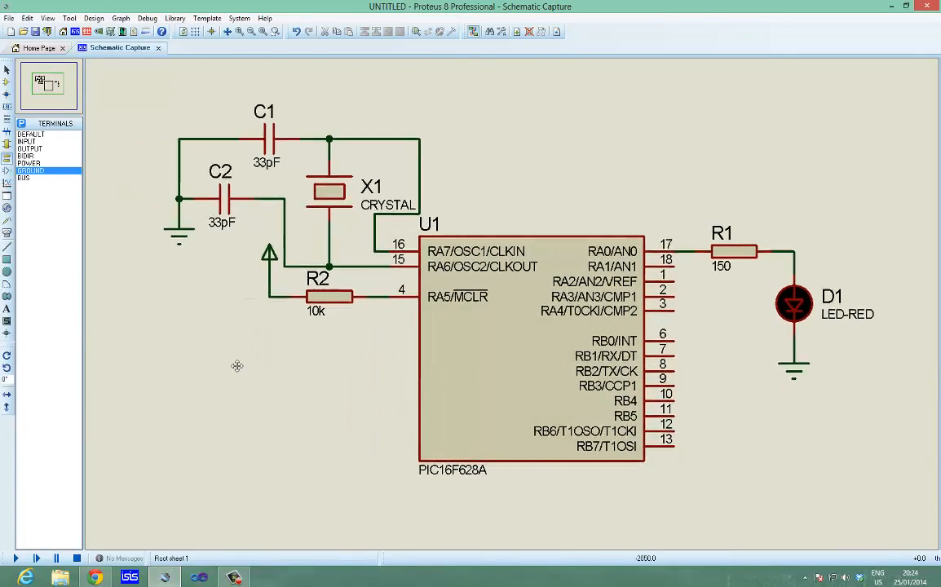
left_click(215, 366)
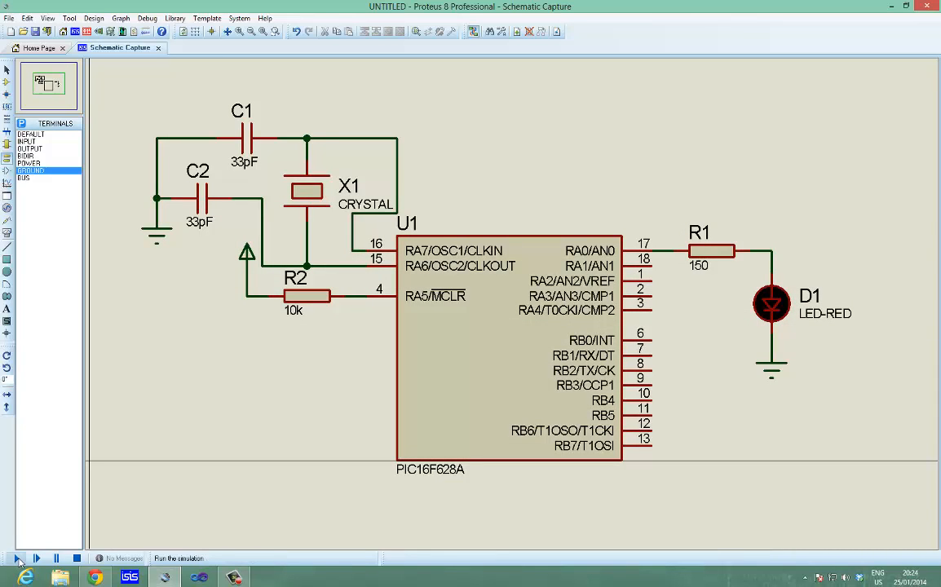
left_click(18, 560)
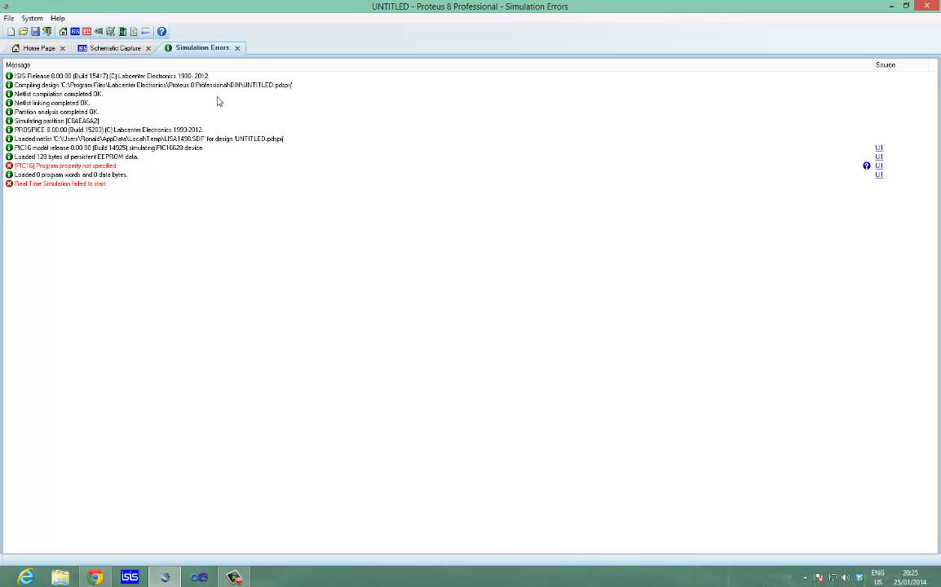
left_click(238, 48)
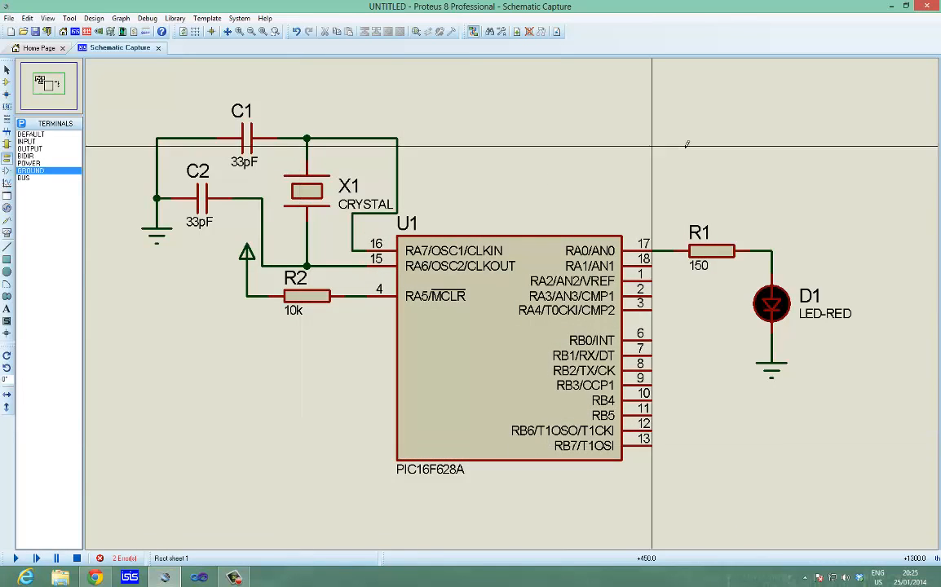
Switch to mikroC PRO for PIC and close the open MyProject.c and OSAcfg.h files.
left_click(891, 6)
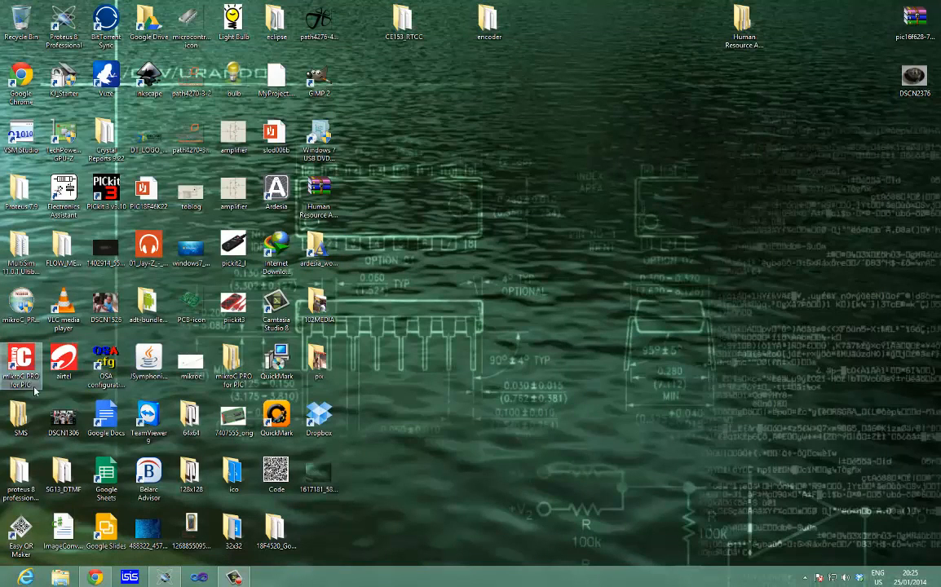
double_click(27, 365)
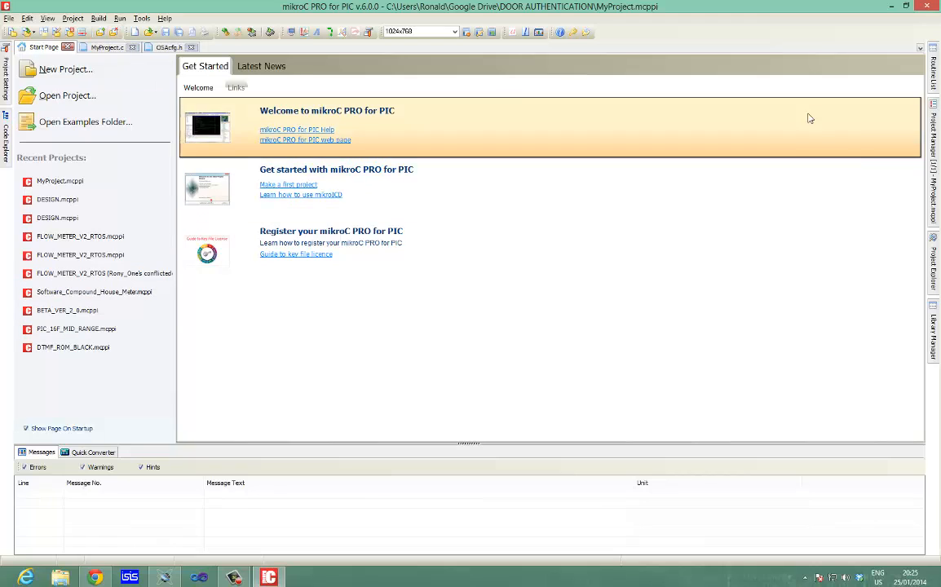
left_click(132, 48)
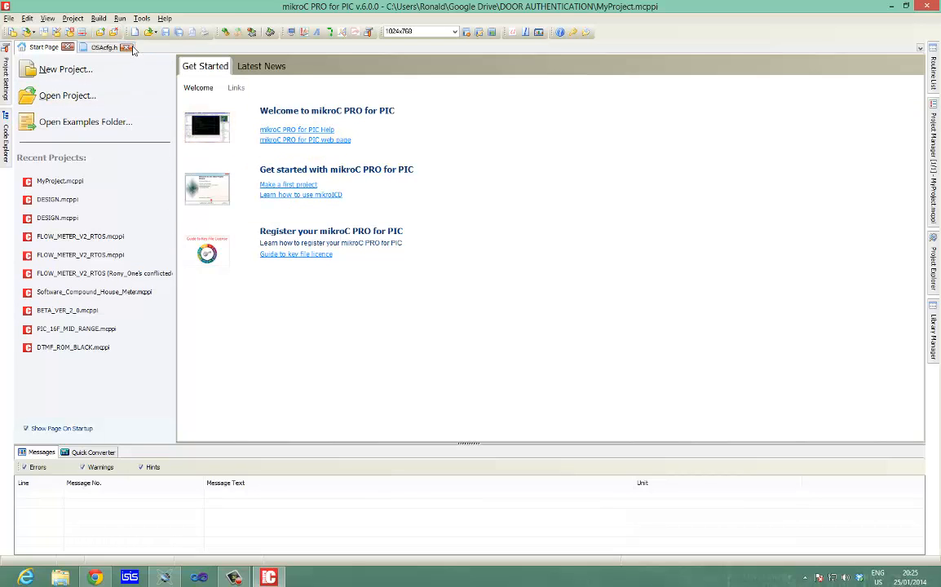
left_click(122, 48)
Close the MyProject.mcppi project without saving its changes.
mouse_move(934, 163)
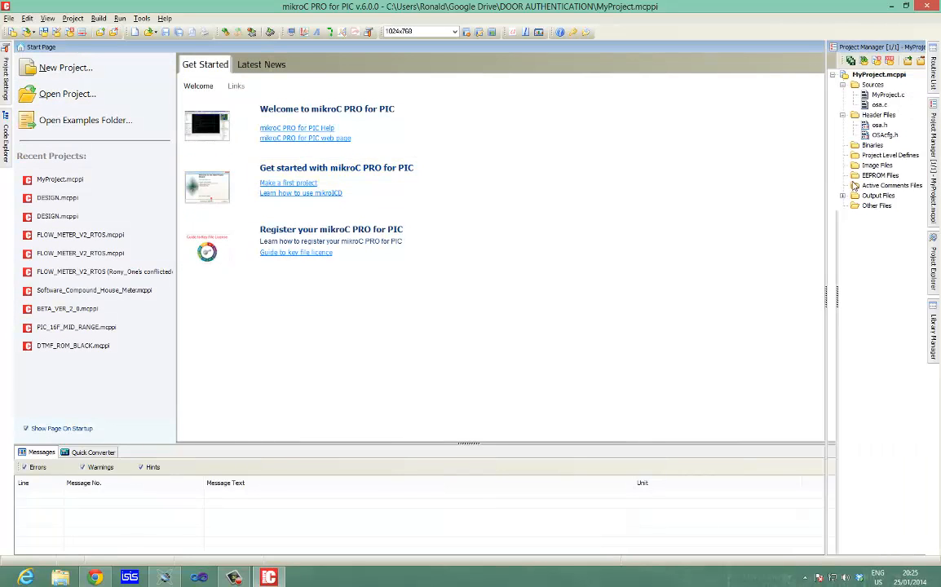
right_click(835, 76)
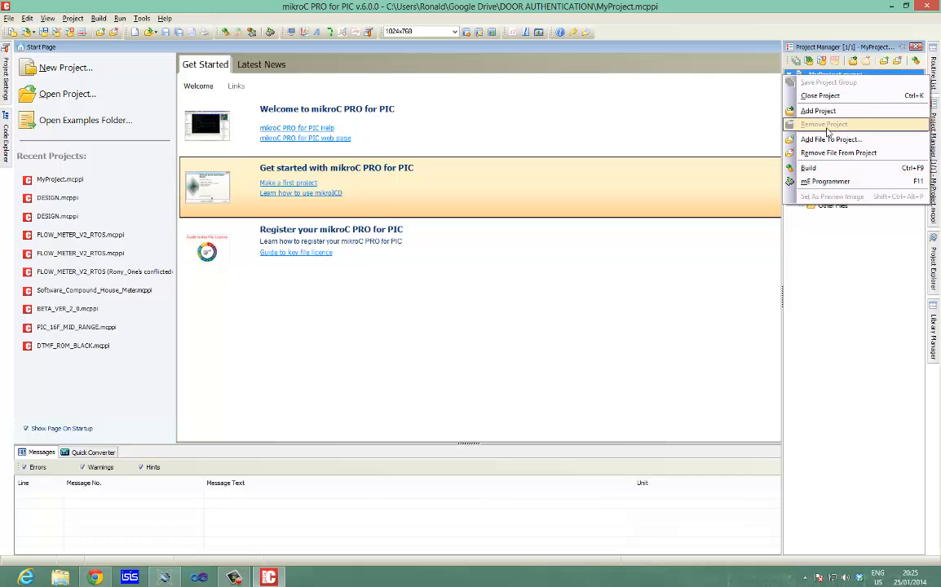
left_click(825, 96)
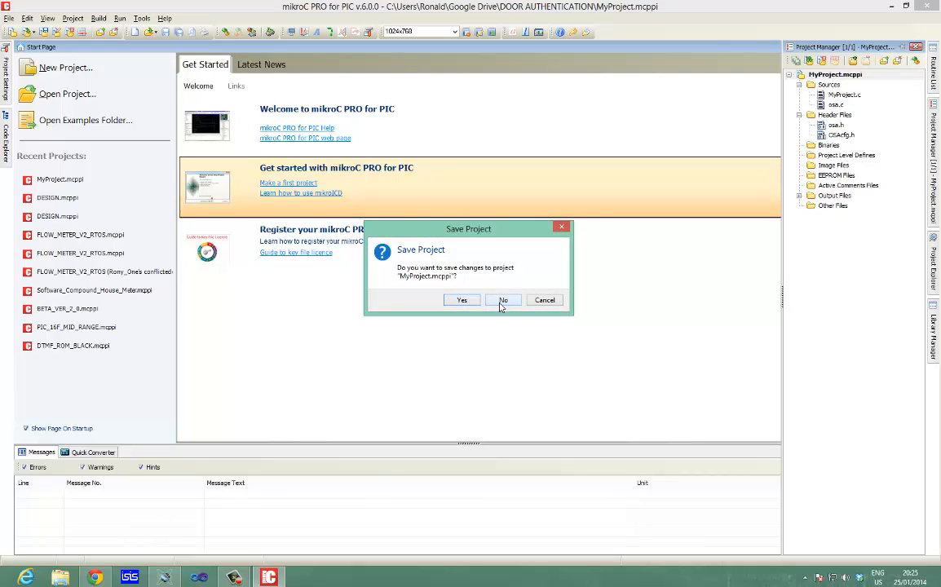
left_click(503, 301)
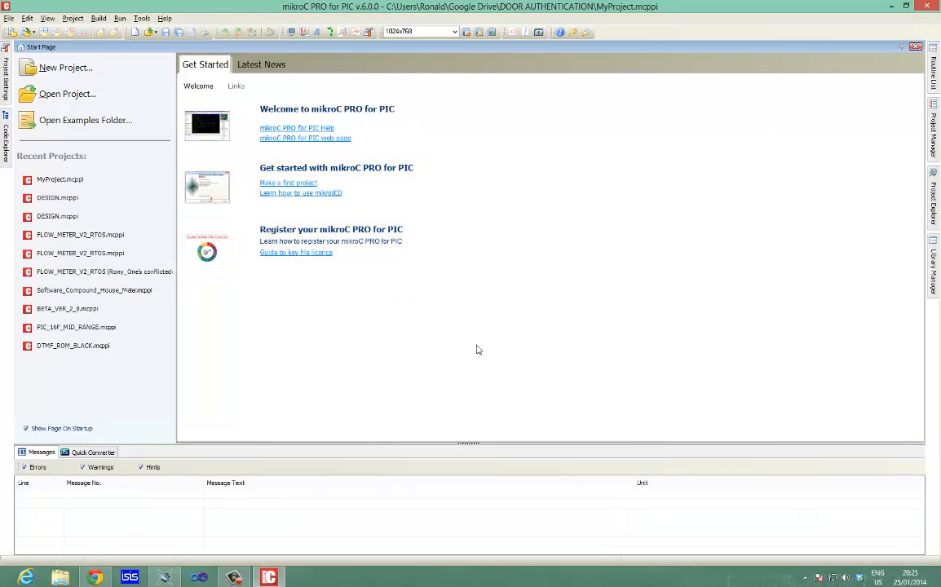
Start a new project with the New Project Wizard and name it "Binking LED".
left_click(73, 18)
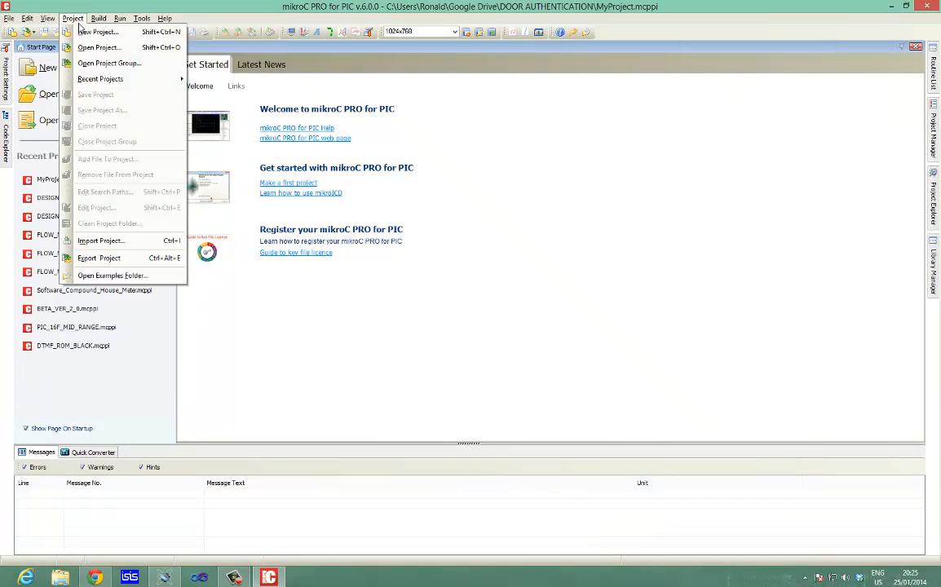
left_click(98, 32)
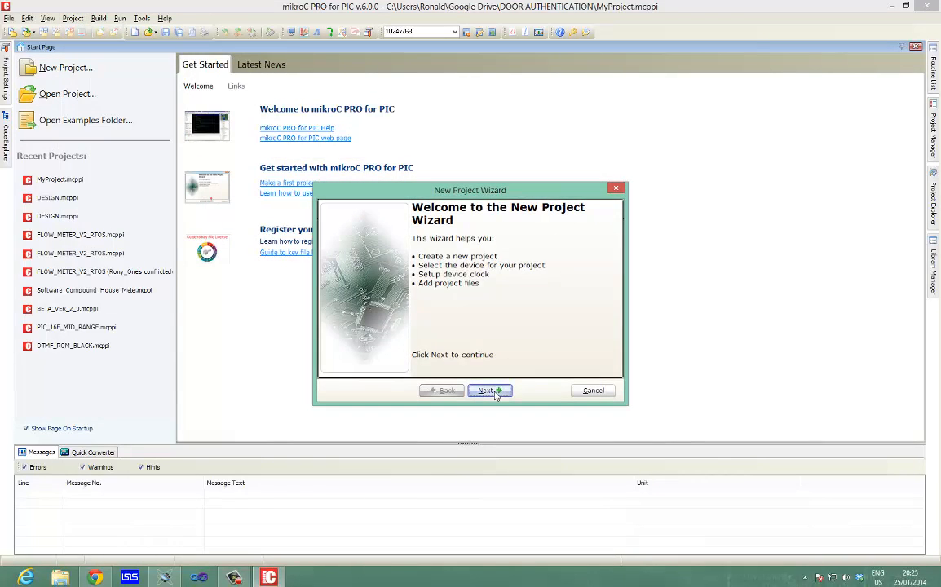
left_click(489, 391)
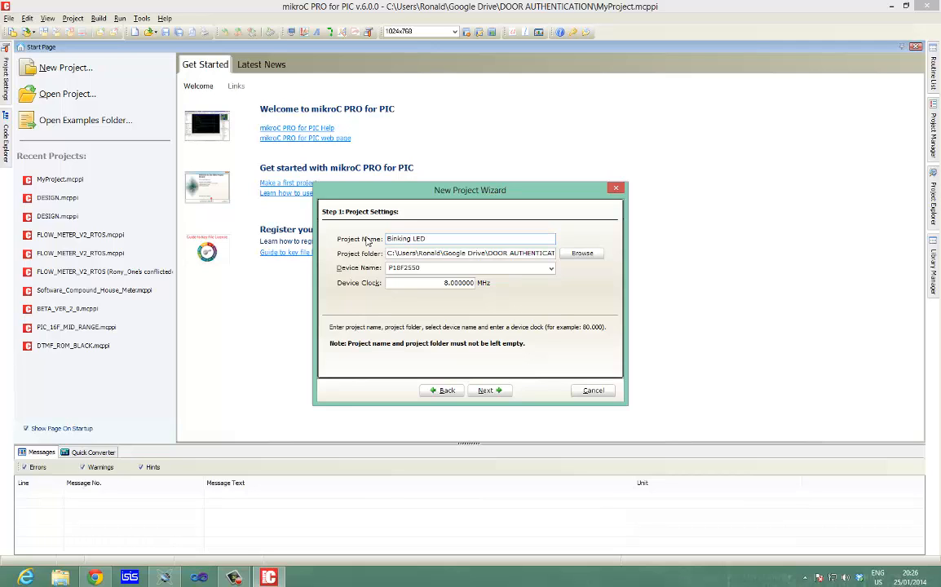
Set the project folder to the TUT folder under My Documents in the Documents library.
left_click(571, 254)
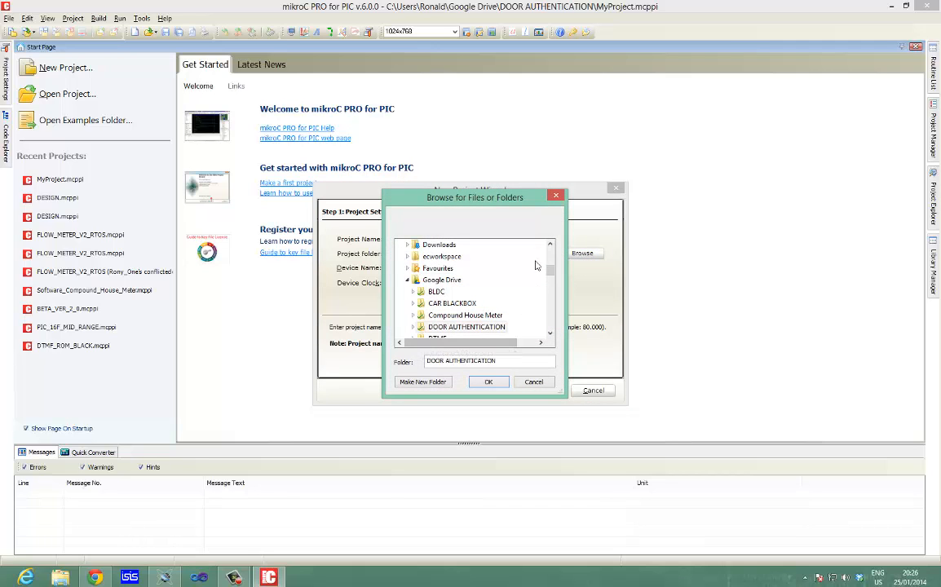
left_click_drag(553, 272, 560, 255)
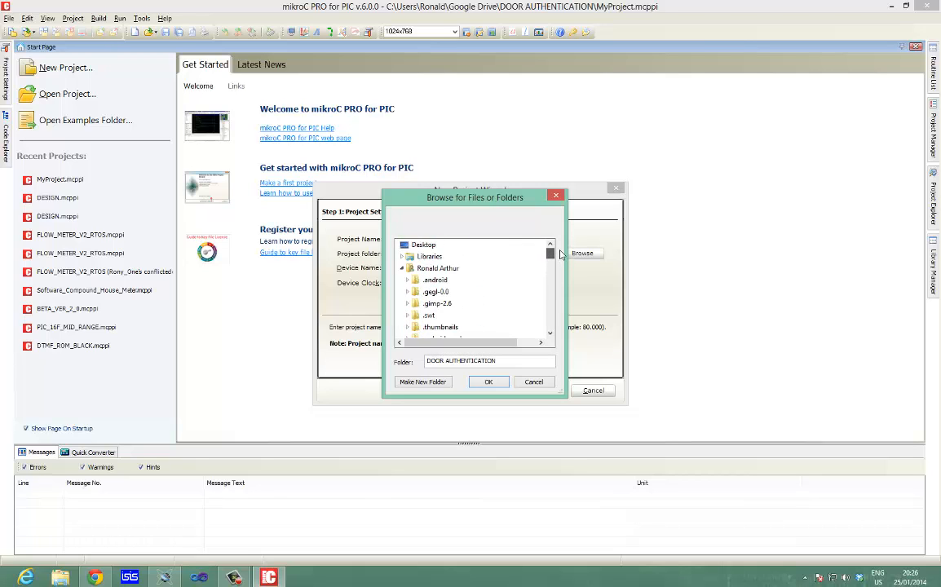
left_click(402, 268)
left_click(402, 256)
left_click(407, 268)
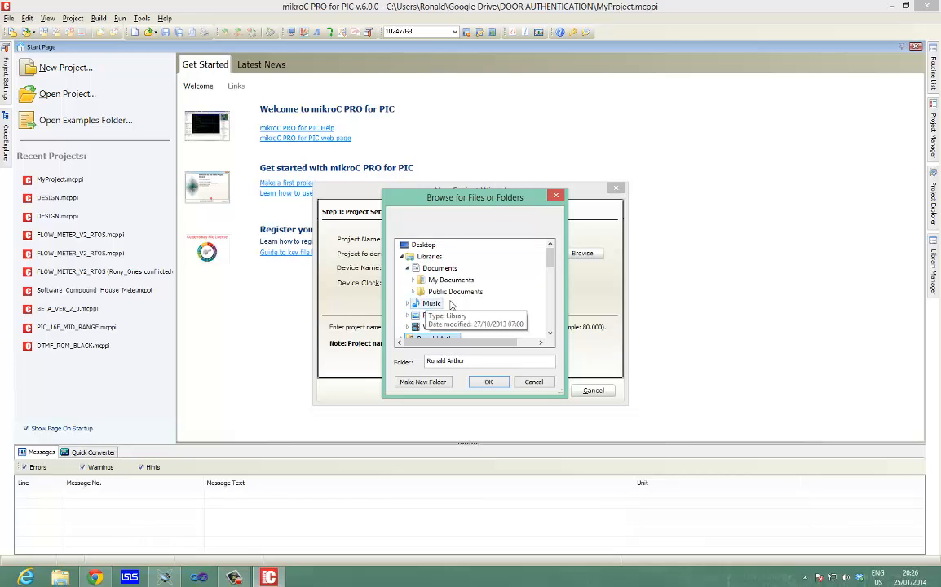
left_click(415, 280)
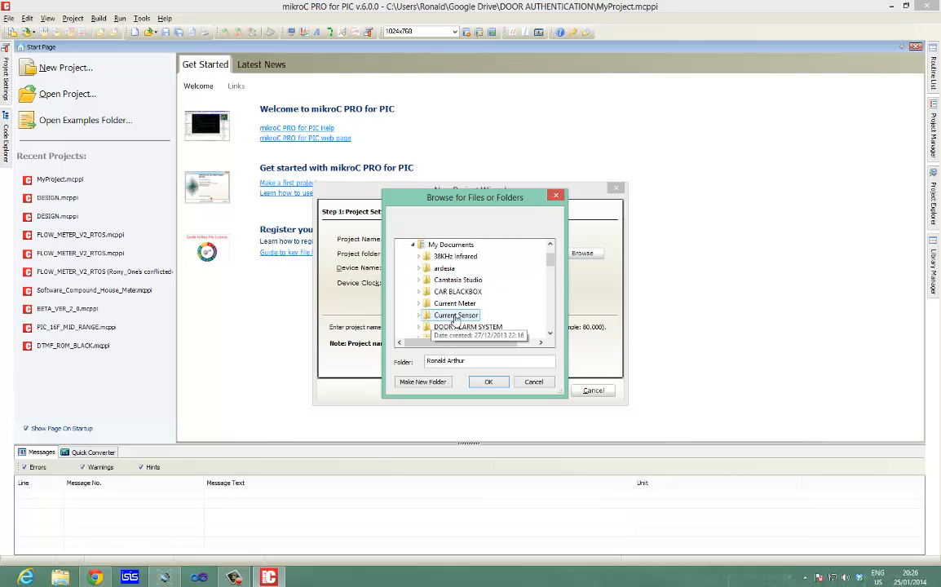
left_click(551, 333)
left_click(552, 334)
left_click(551, 334)
left_click(551, 334)
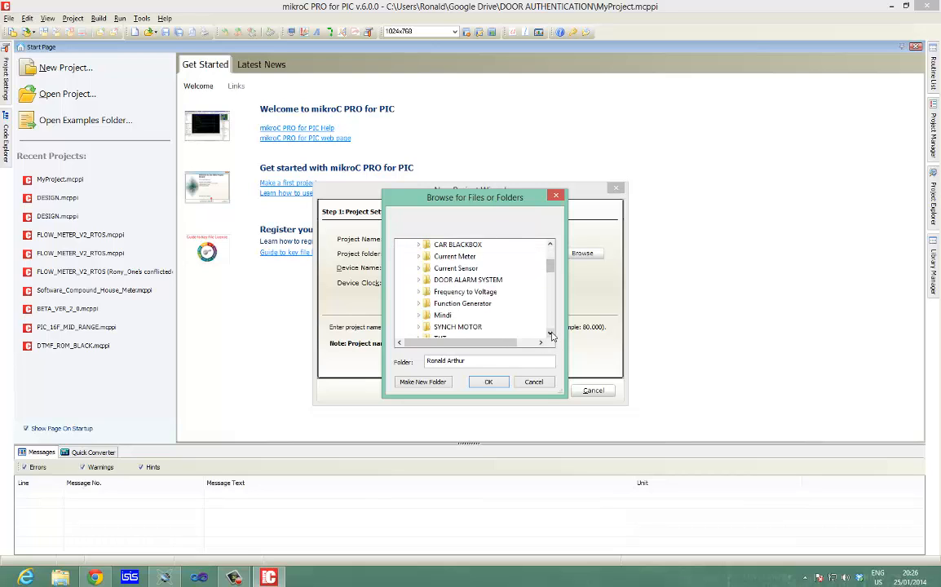
left_click(551, 334)
left_click(552, 333)
left_click(552, 333)
left_click(437, 303)
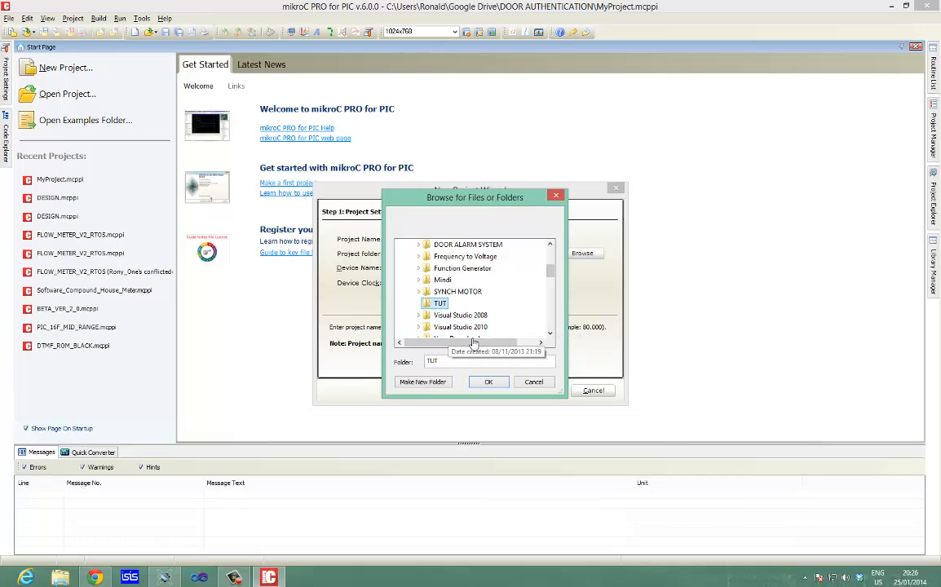
left_click(488, 383)
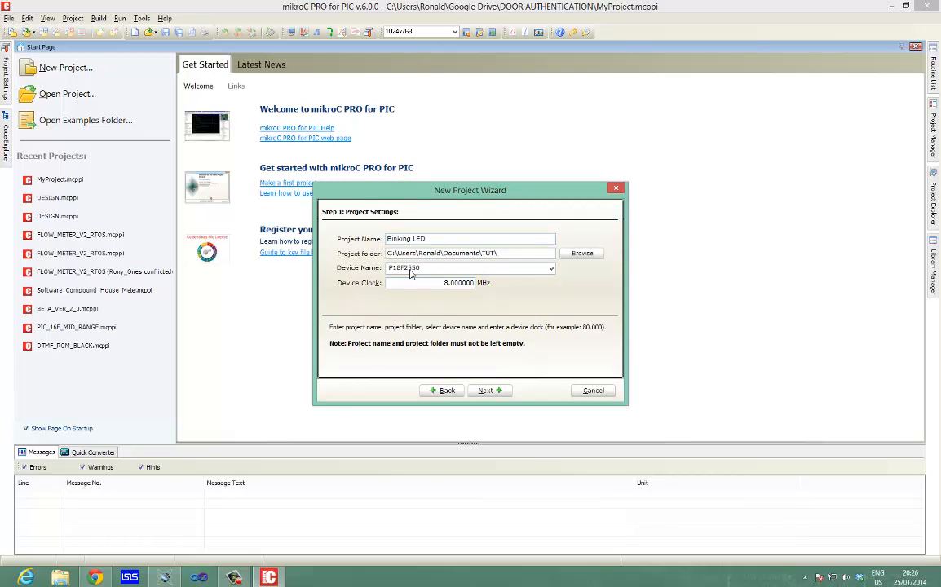
Choose P16F628A as the device for the new project.
left_click(552, 269)
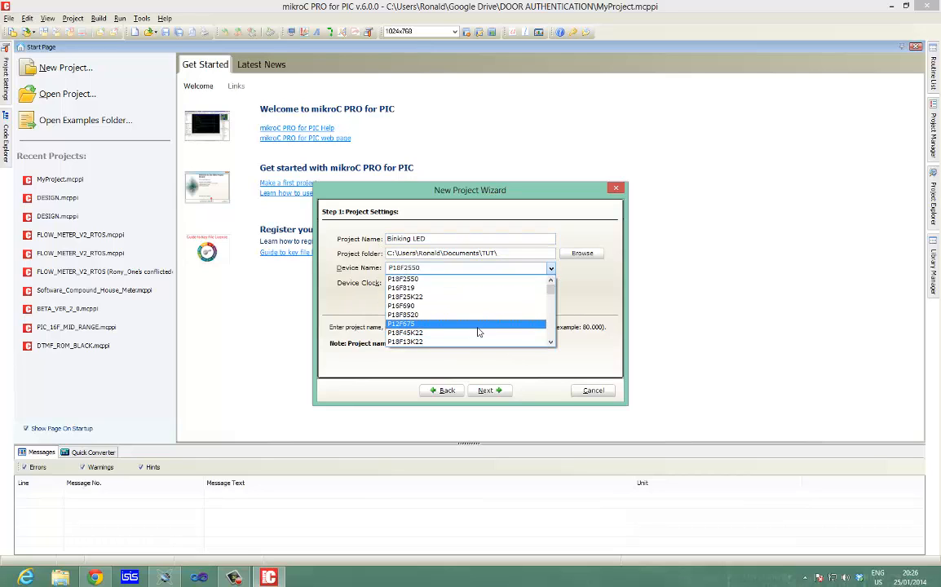
scroll(481, 326, "down", 10)
scroll(485, 325, "down", 10)
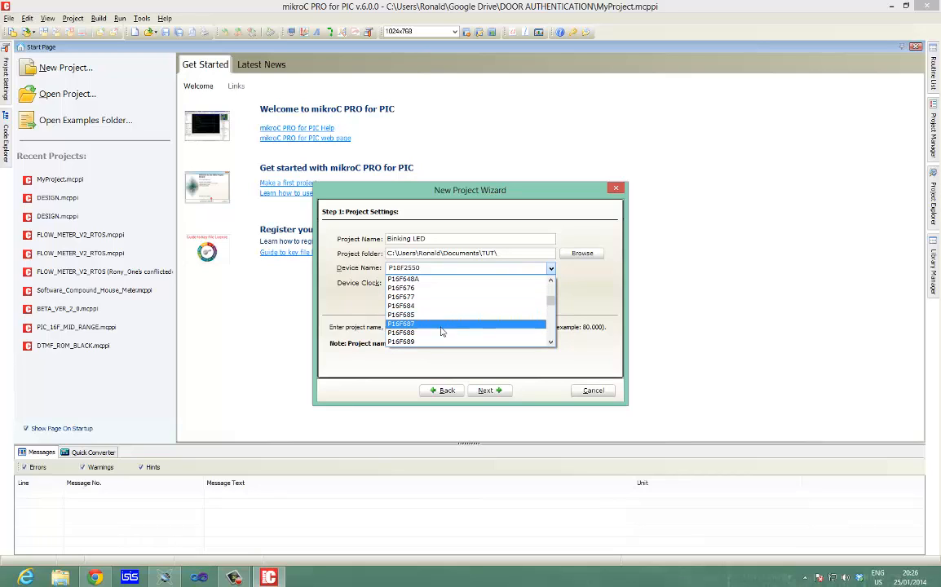
scroll(424, 315, "up", 1)
scroll(429, 318, "up", 2)
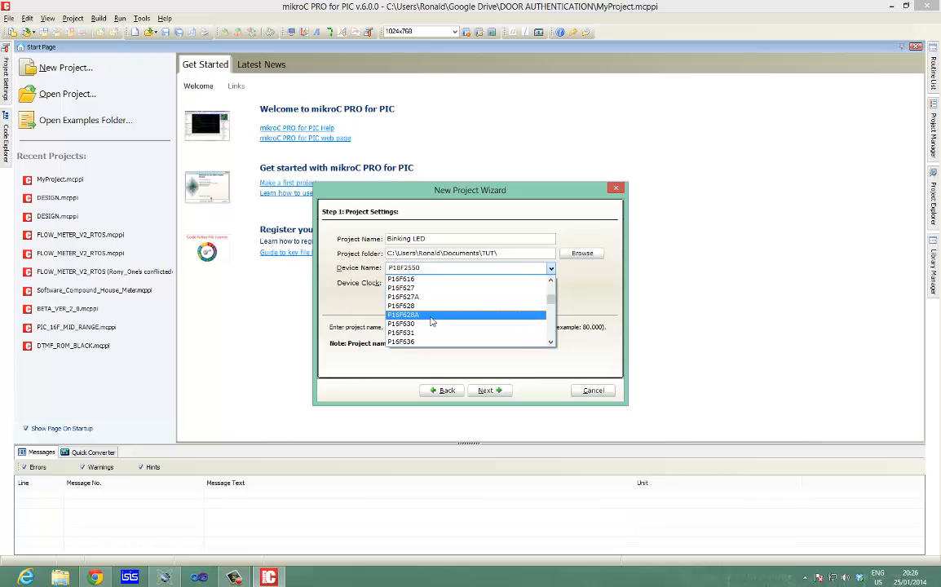
left_click(432, 317)
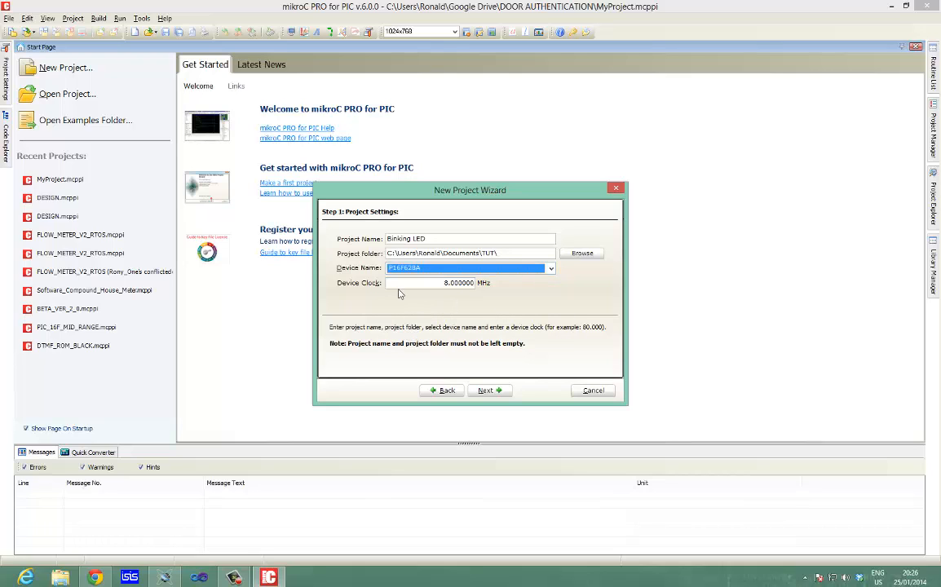
Finish the project wizard with no added files and all libraries included, opting to open the Edit Project window for the configuration bits.
left_click(496, 394)
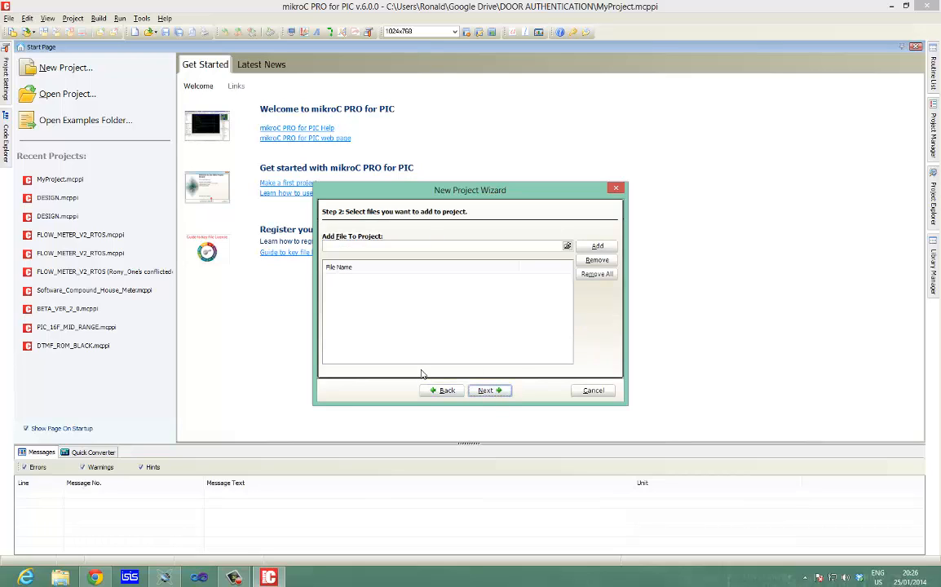
left_click(496, 395)
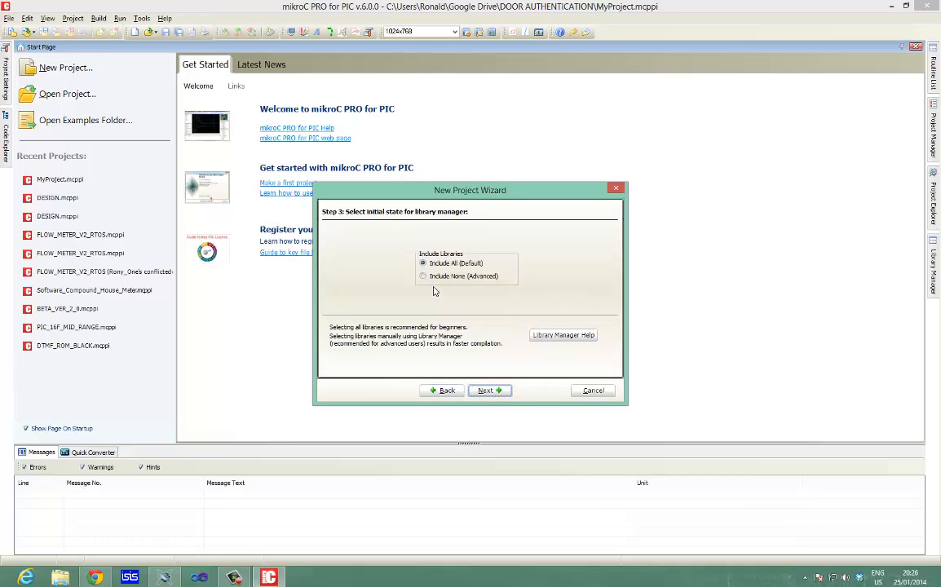
left_click(488, 390)
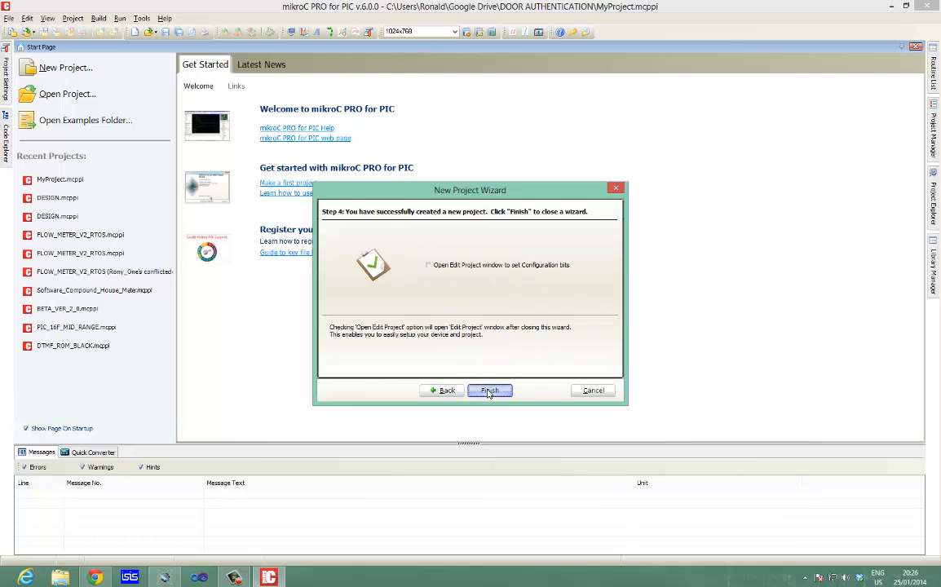
left_click(429, 266)
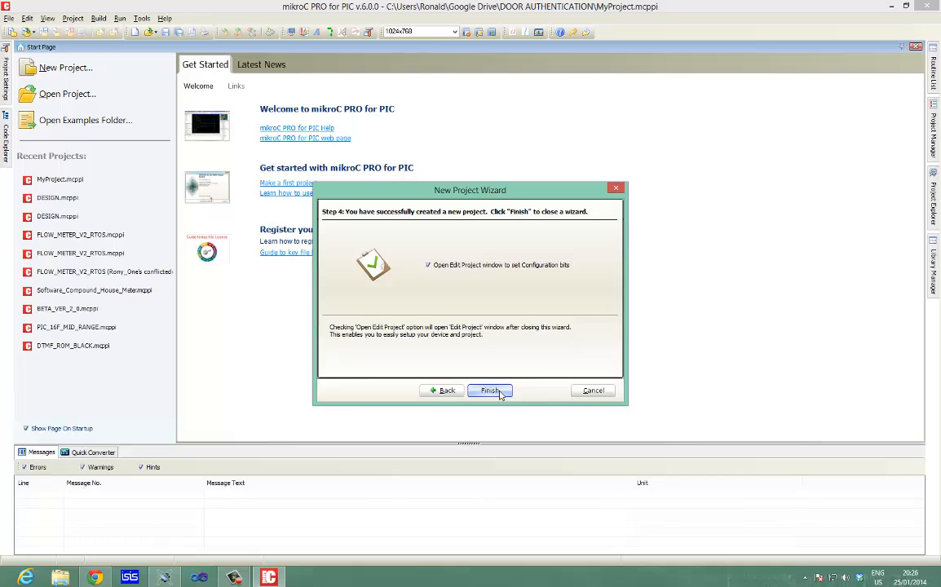
left_click(500, 392)
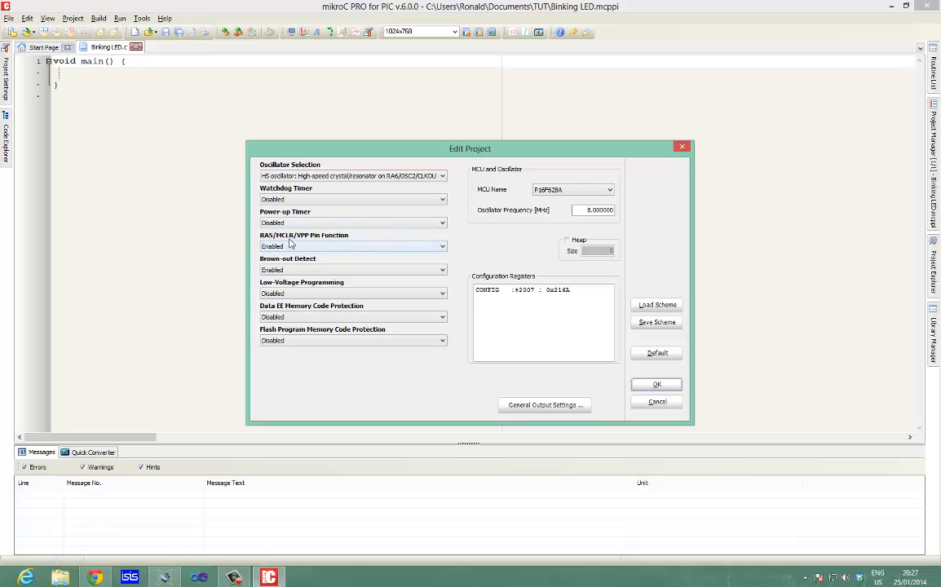
Accept the project configuration with the RA5/MCLR/VPP pin function left Enabled, and close the Start Page.
left_click(401, 252)
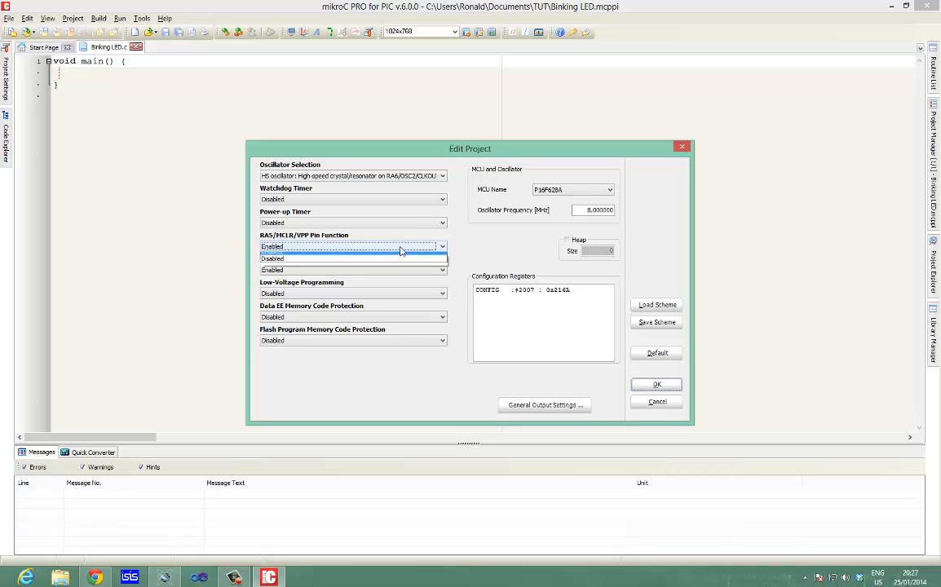
left_click(400, 252)
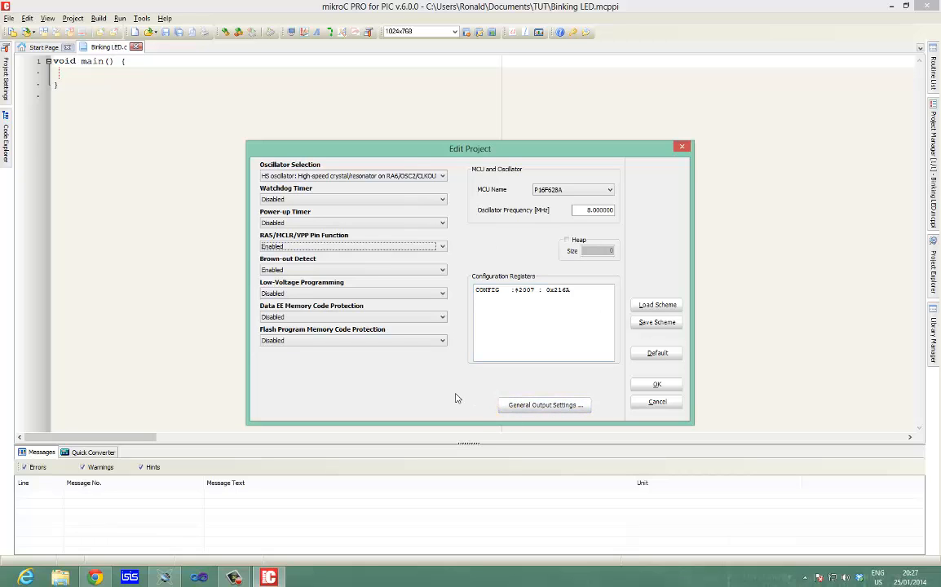
left_click(657, 384)
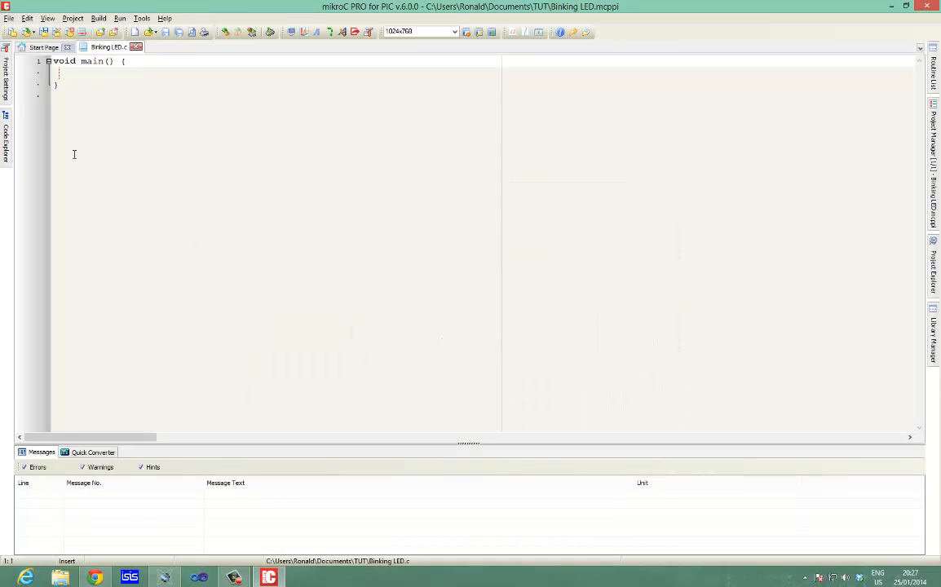
left_click(68, 48)
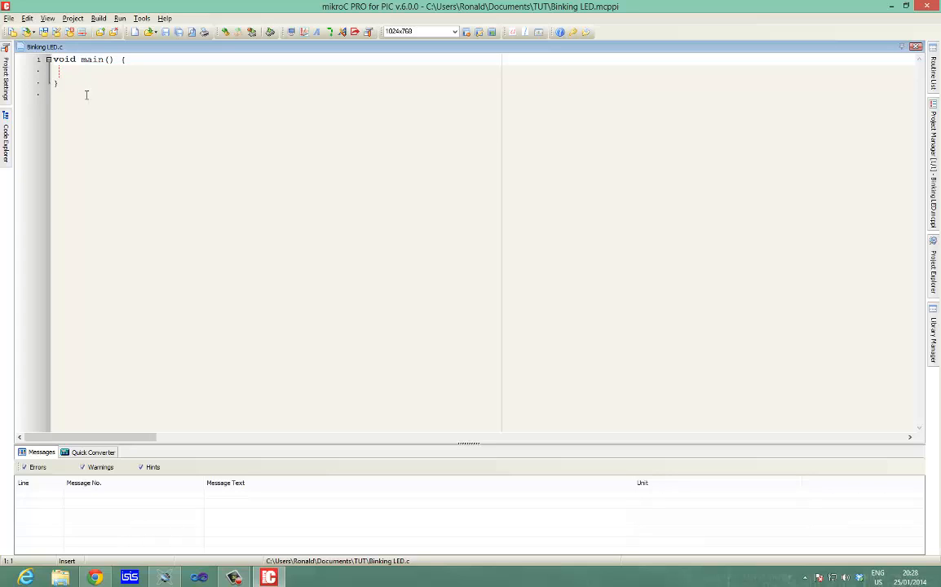
Add statements inside main() that set TRISA and TRISB to 0x00, followed by a blank line.
left_click(120, 60)
key("Right")
key("Down")
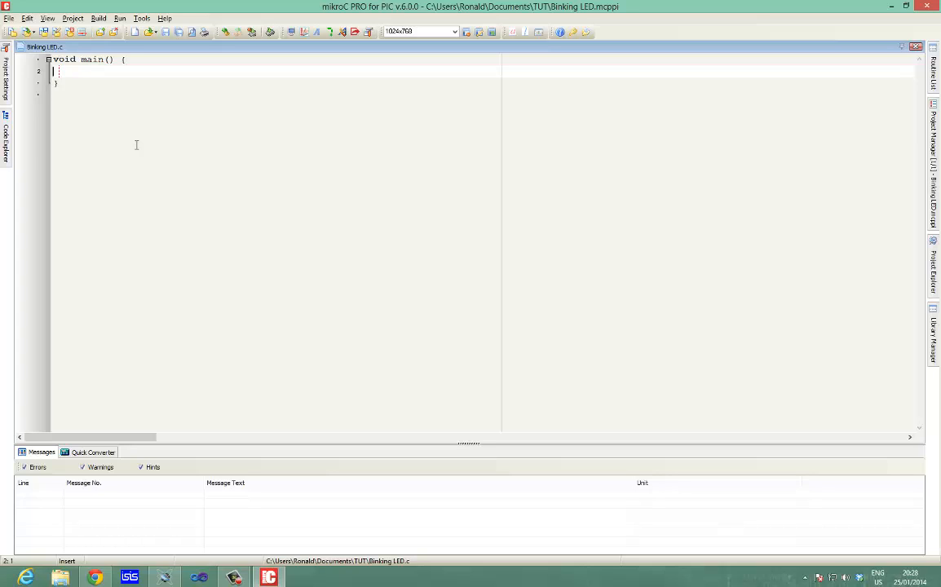
type("TRISA = ")
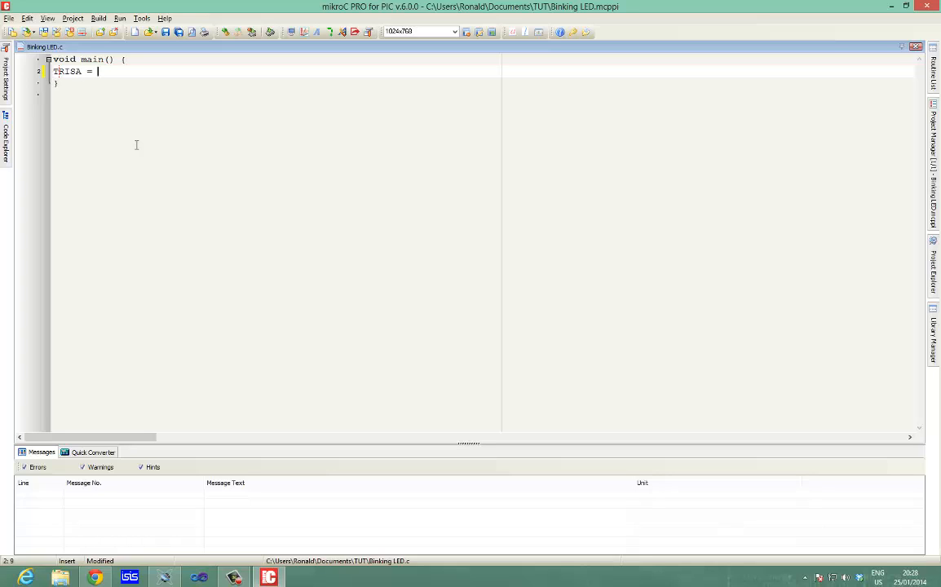
type("0x00;")
key("Return")
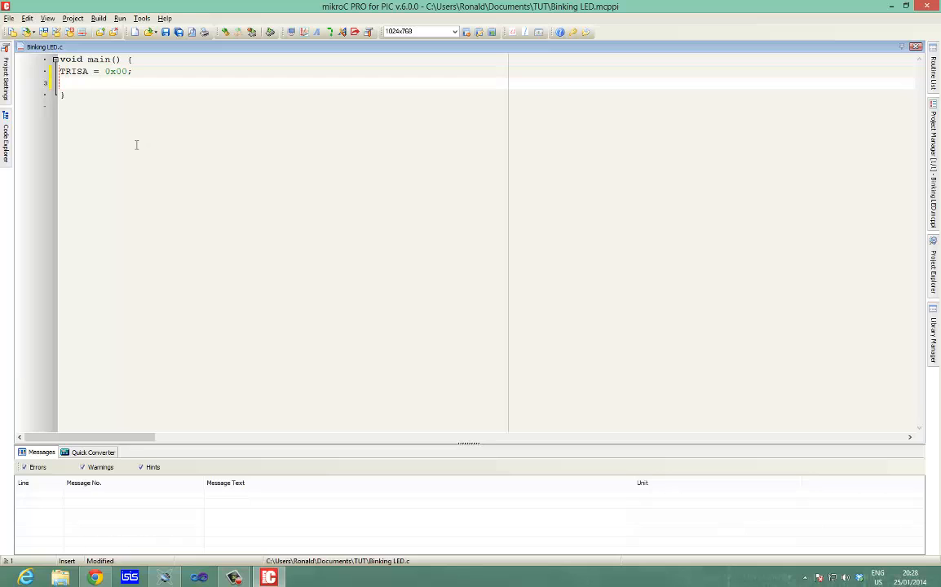
type("TRISB = 0x00;")
key("Return")
key("Return")
Add statements below the TRIS lines that set PORTA and PORTB to 0x00, followed by a blank line.
type("POR")
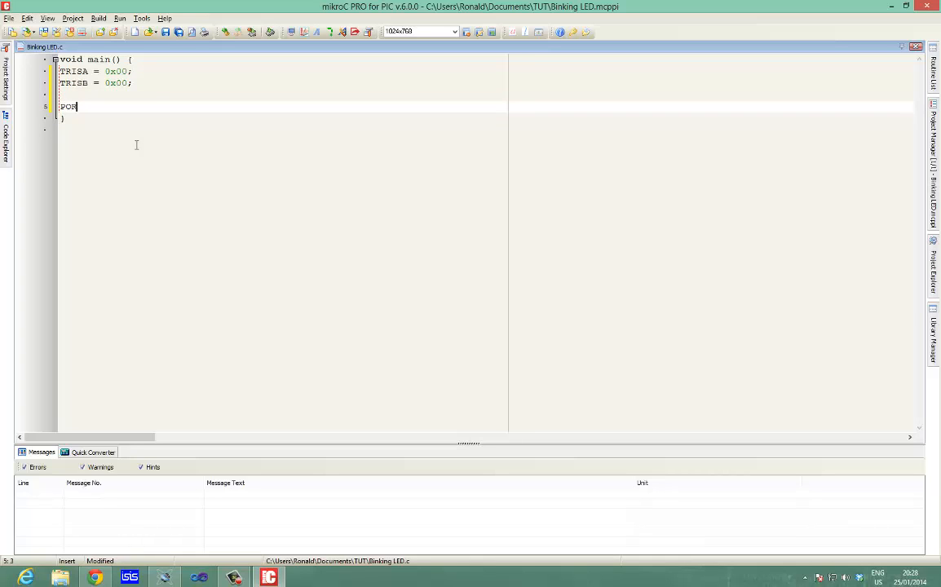
type("TA = 0x00;")
key("Return")
type("port")
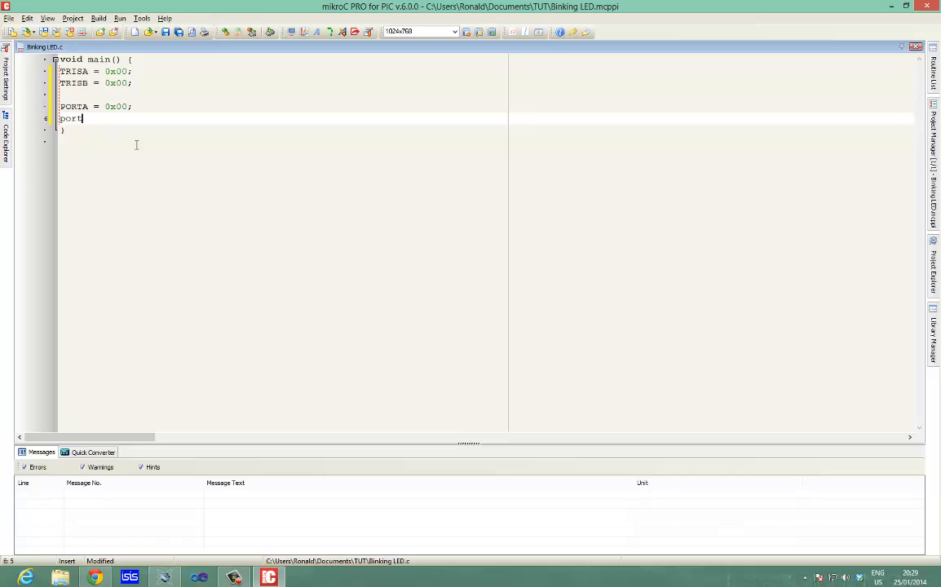
key("BackSpace")
key("BackSpace")
key("BackSpace")
key("BackSpace")
type("PORTB = 0x00;")
key("Return")
key("Return")
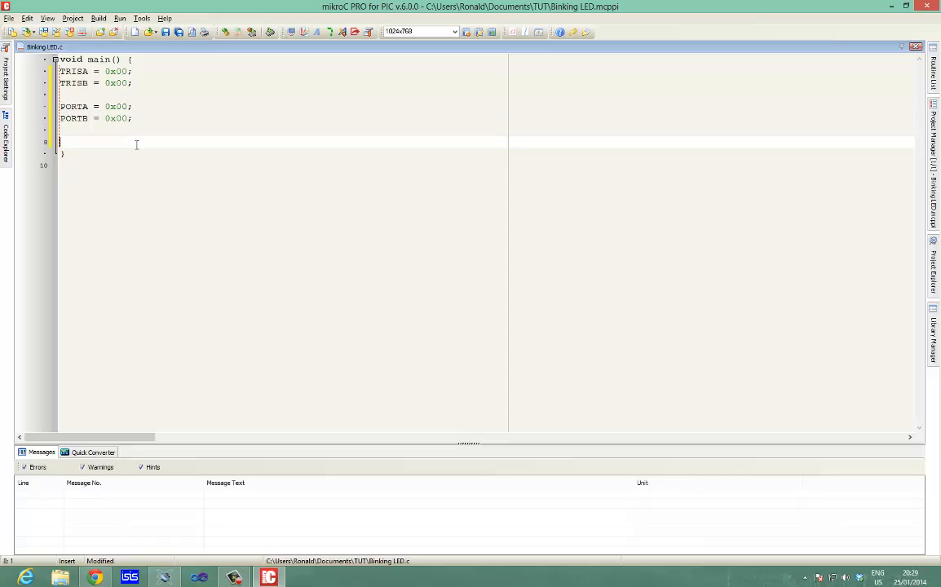
Add the statement CMCON = 0x07; below the PORT lines.
type("/")
key("BackSpace")
type("CN")
key("BackSpace")
type("MCON 0x0")
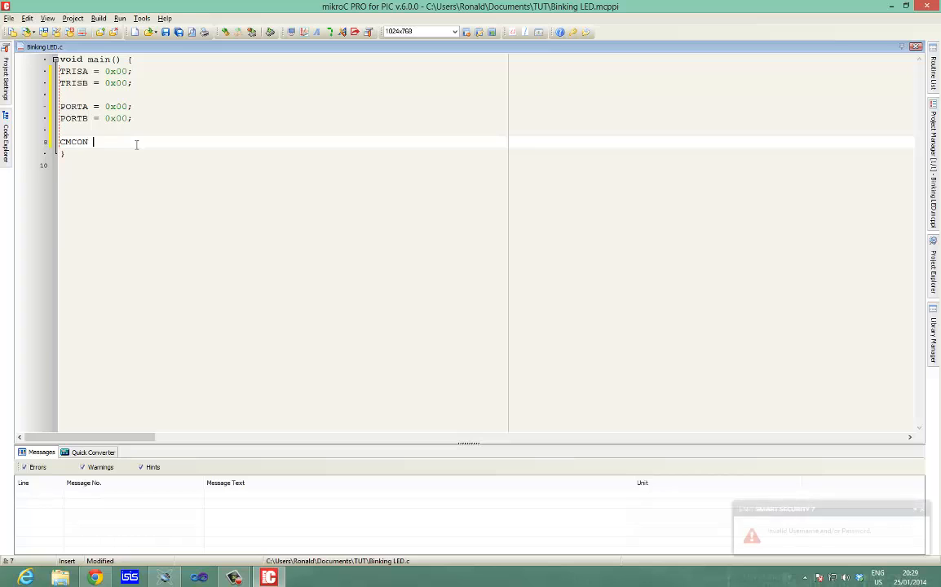
key("BackSpace")
key("BackSpace")
key("BackSpace")
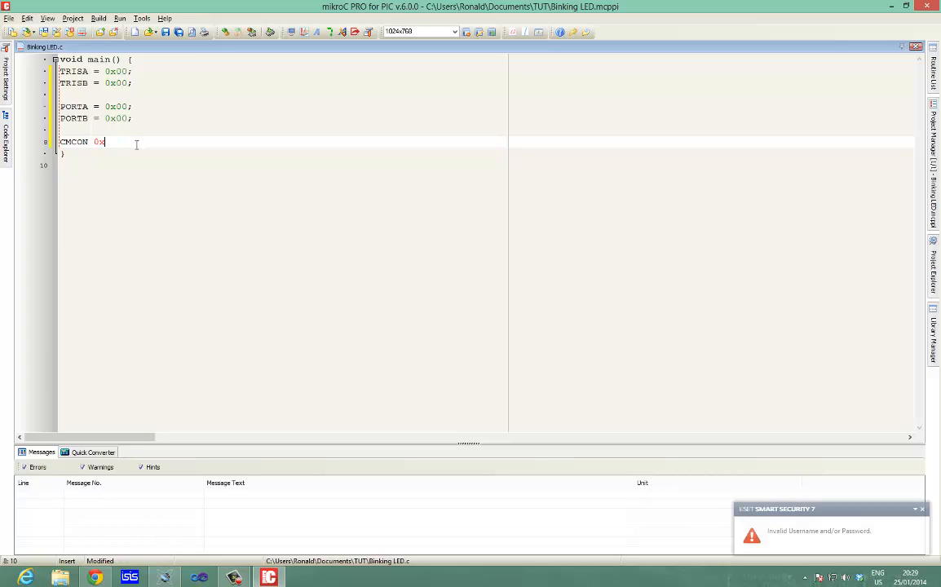
type("= 0x07;")
Indent all register statements, from TRISA through CMCON, one level inside main().
left_click(111, 71)
left_click(123, 83)
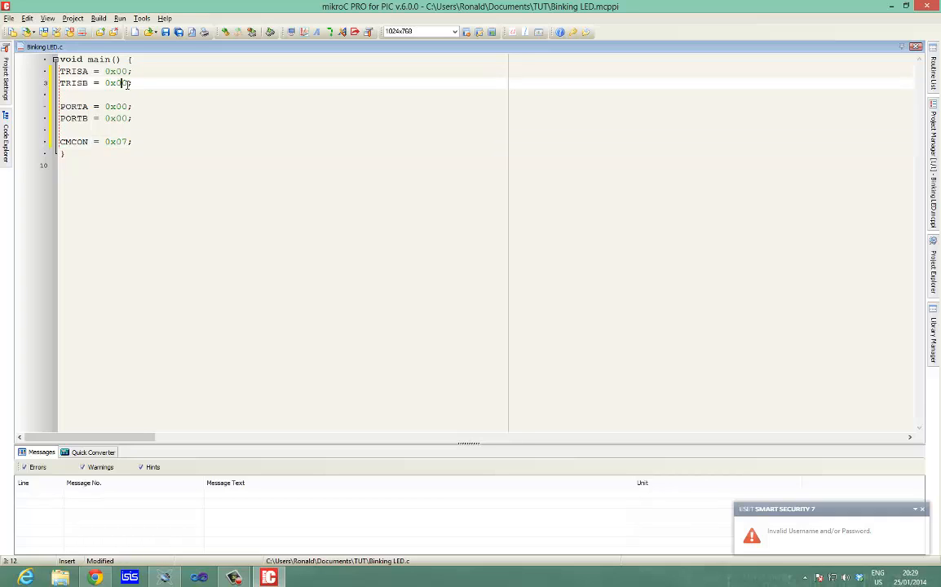
double_click(116, 83)
left_click(124, 119)
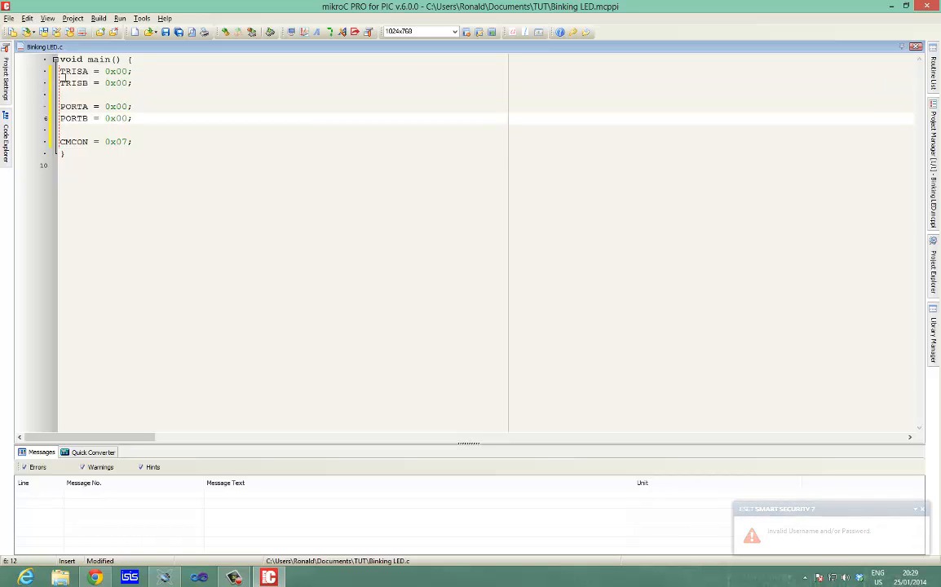
left_click_drag(59, 72, 137, 142)
key("Tab")
left_click(111, 120)
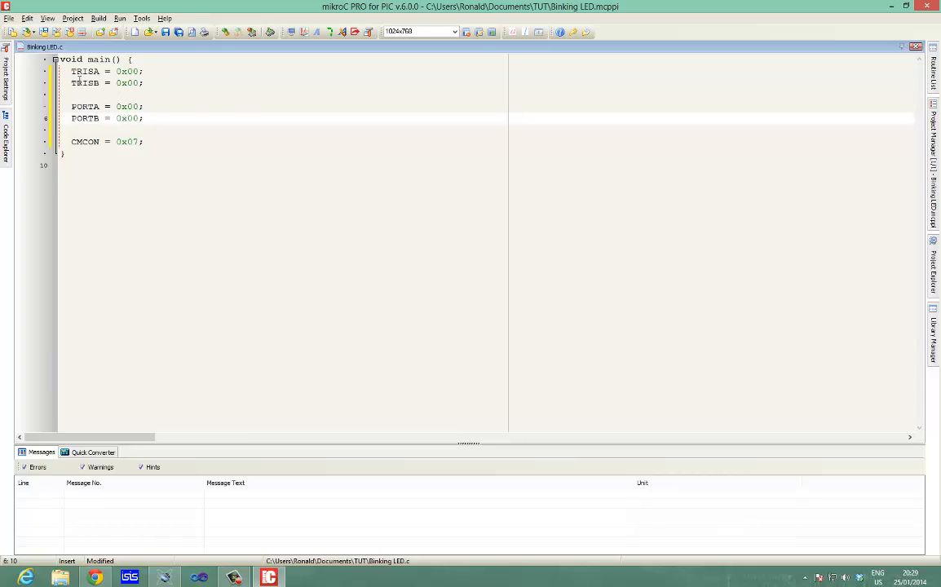
Build the Binking LED project.
left_click_drag(79, 73, 122, 135)
left_click(126, 129)
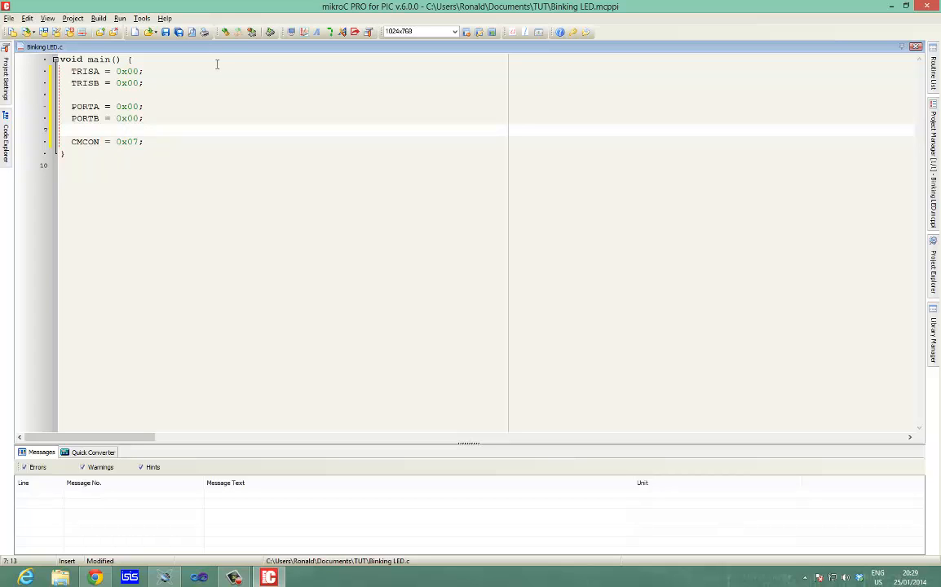
left_click(227, 35)
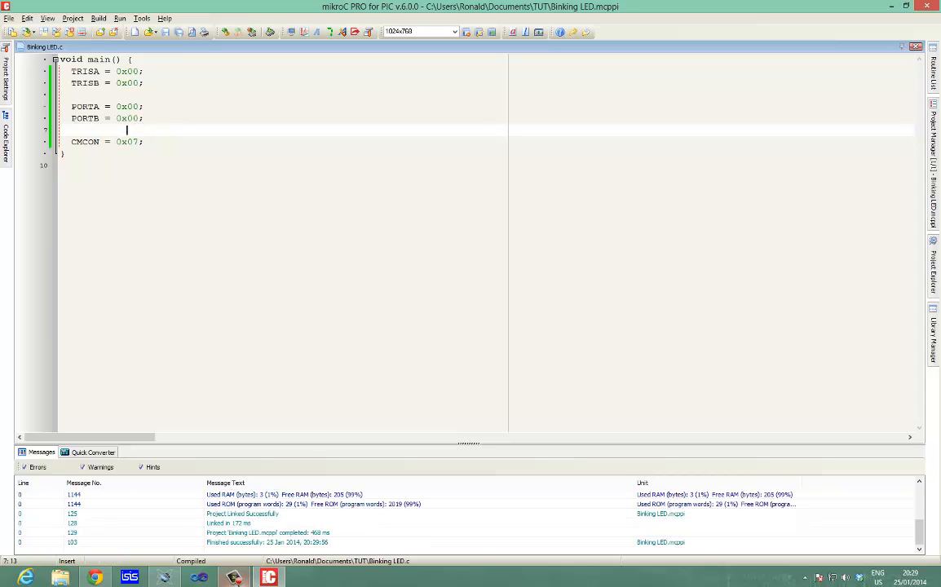
Switch to Proteus and assign Binking LED.hex from the Documents TUT folder as the PIC16F628A's program file.
left_click(164, 577)
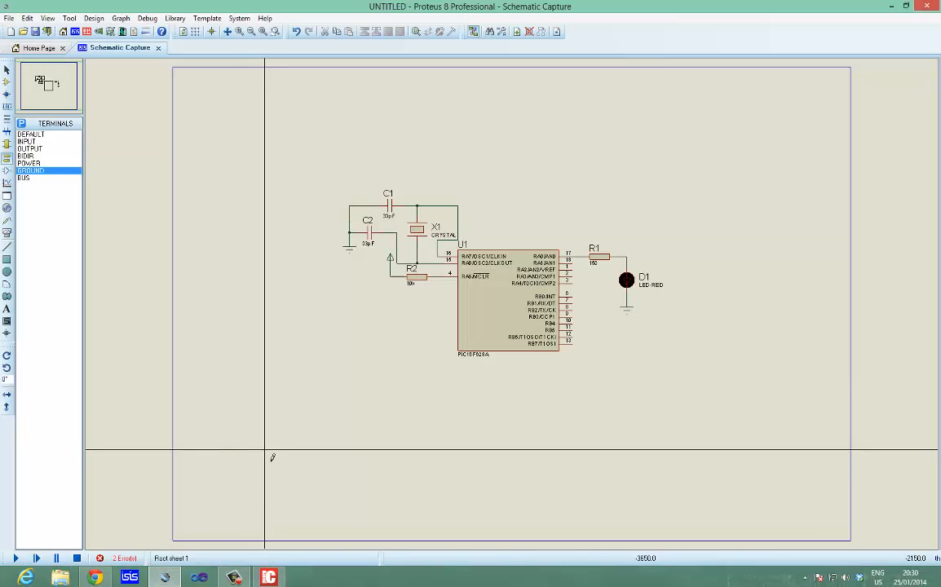
right_click(508, 320)
left_click(569, 26)
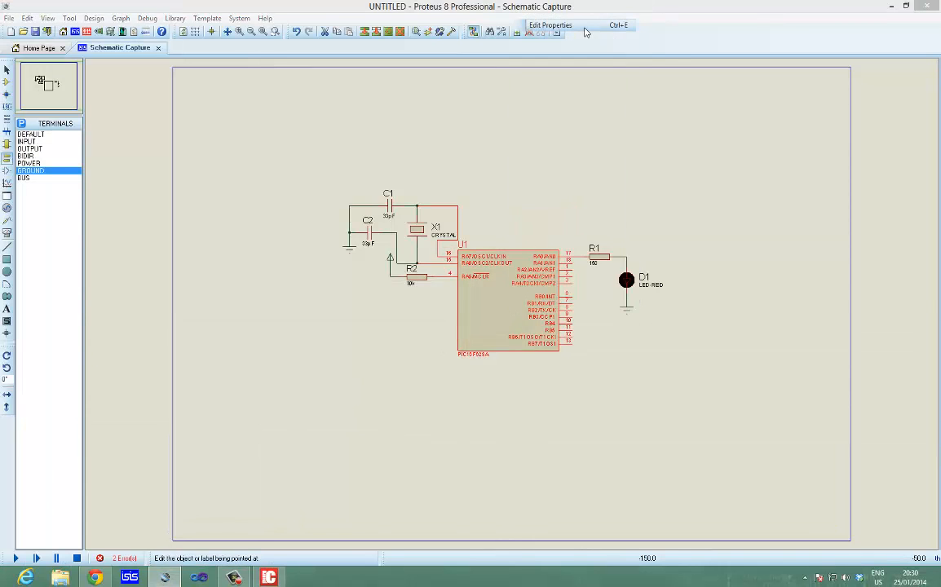
left_click(515, 243)
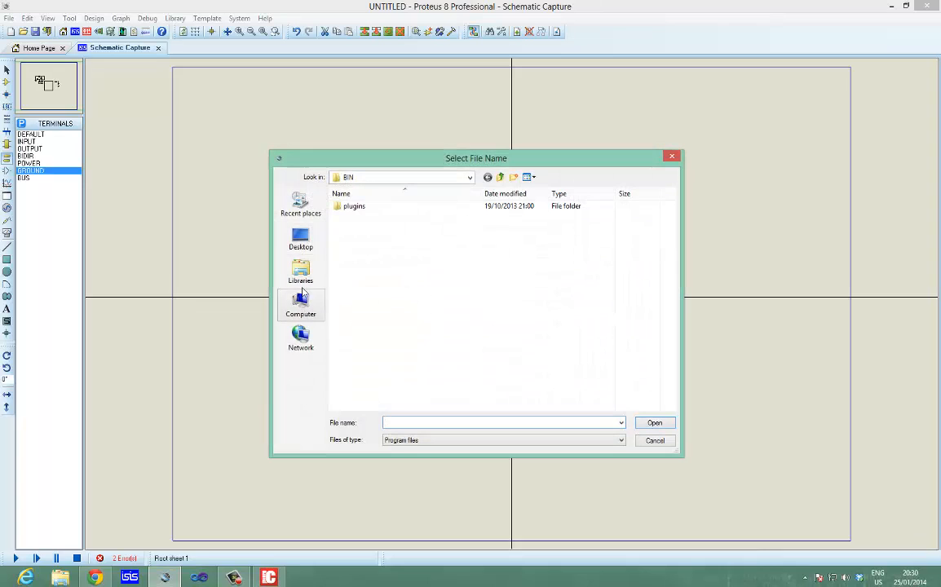
left_click(300, 271)
double_click(377, 204)
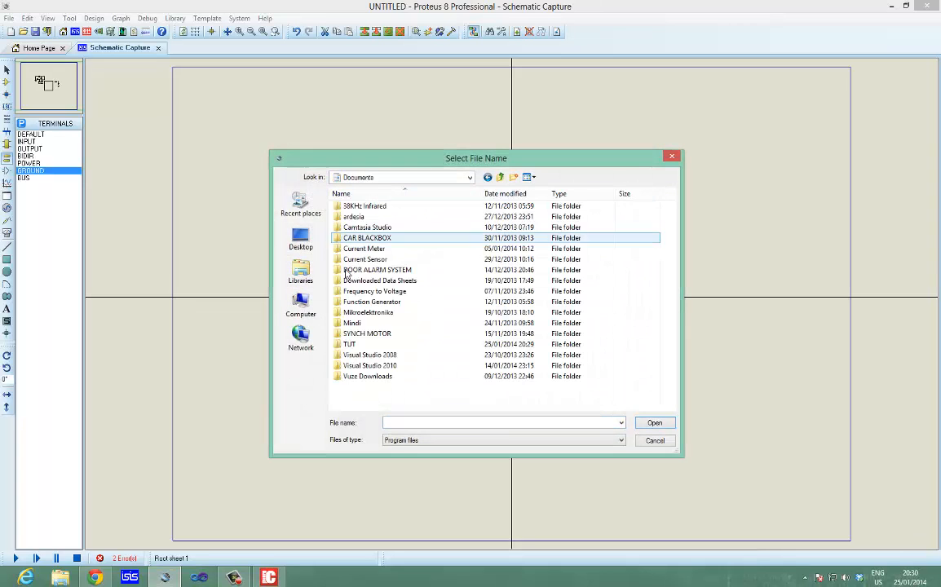
double_click(364, 343)
left_click(367, 207)
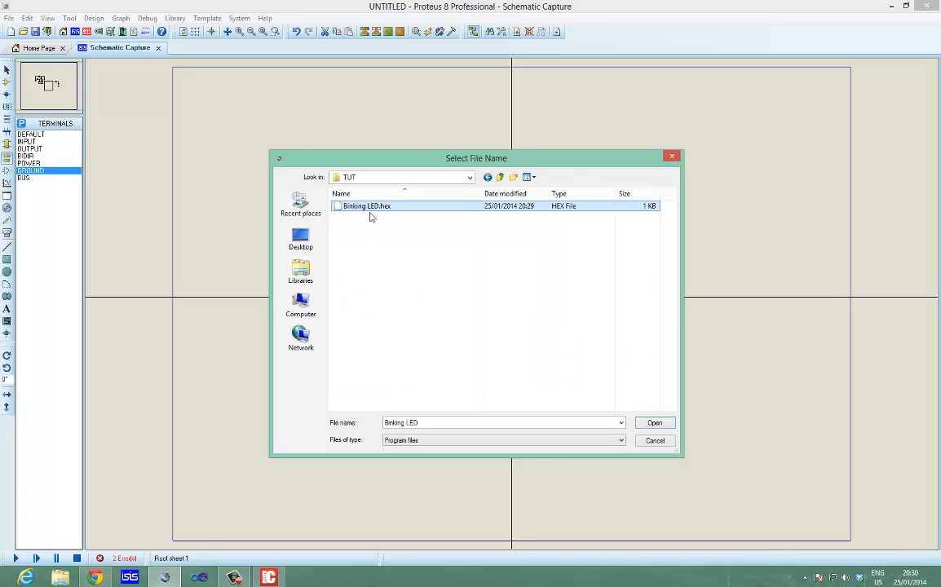
left_click(655, 422)
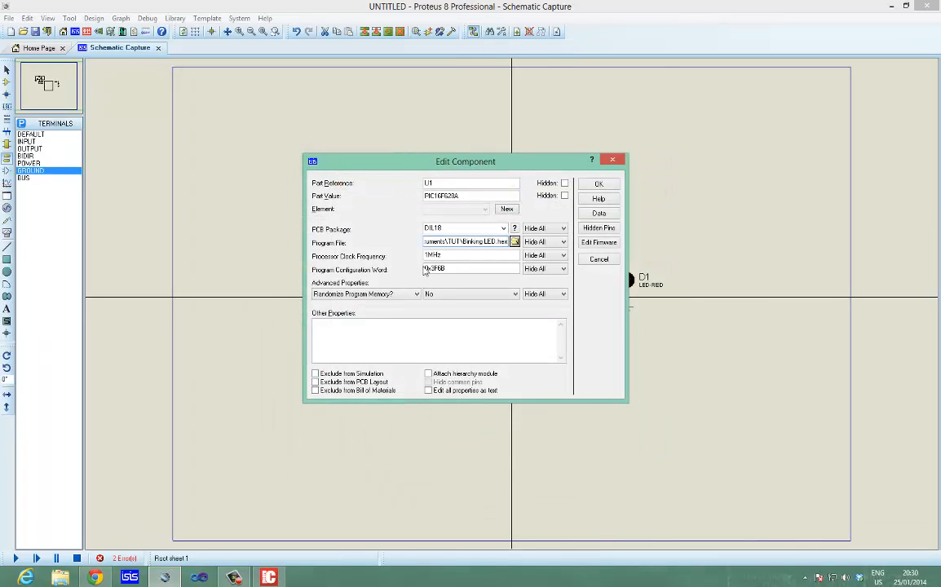
Set the PIC16F628A's processor clock frequency to 8MHz and apply the component properties.
left_click_drag(430, 256, 396, 256)
type("8")
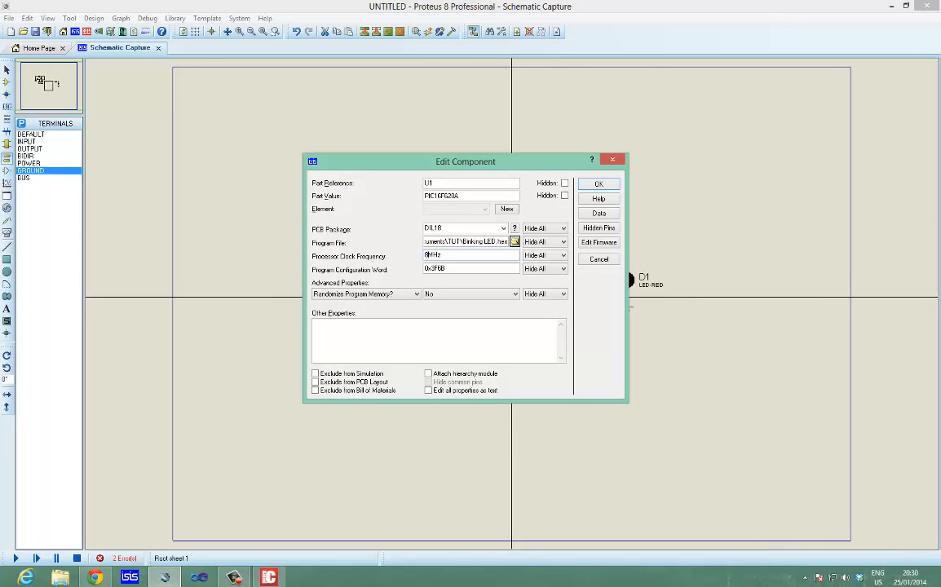
left_click(599, 184)
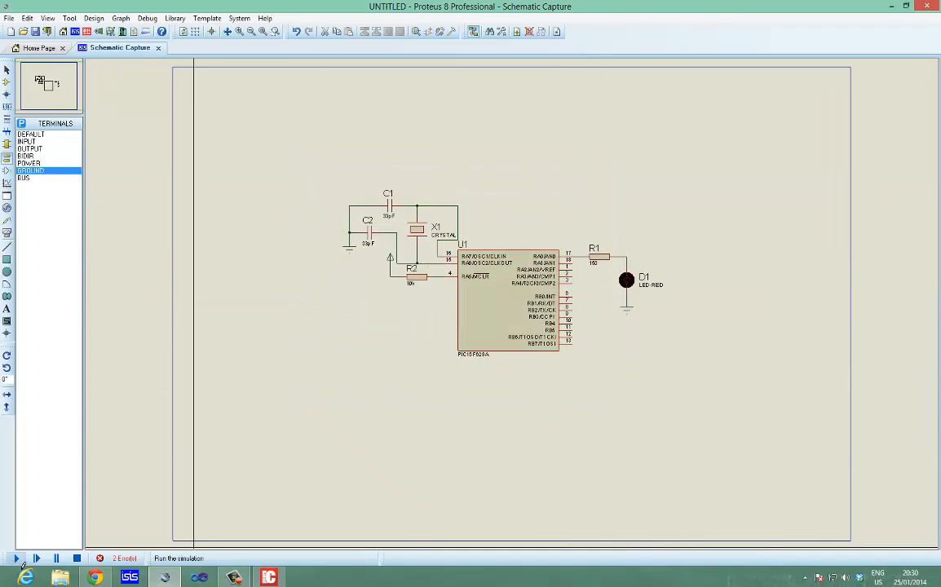
Run the circuit simulation, stop it, and return to the mikroC code.
left_click(14, 558)
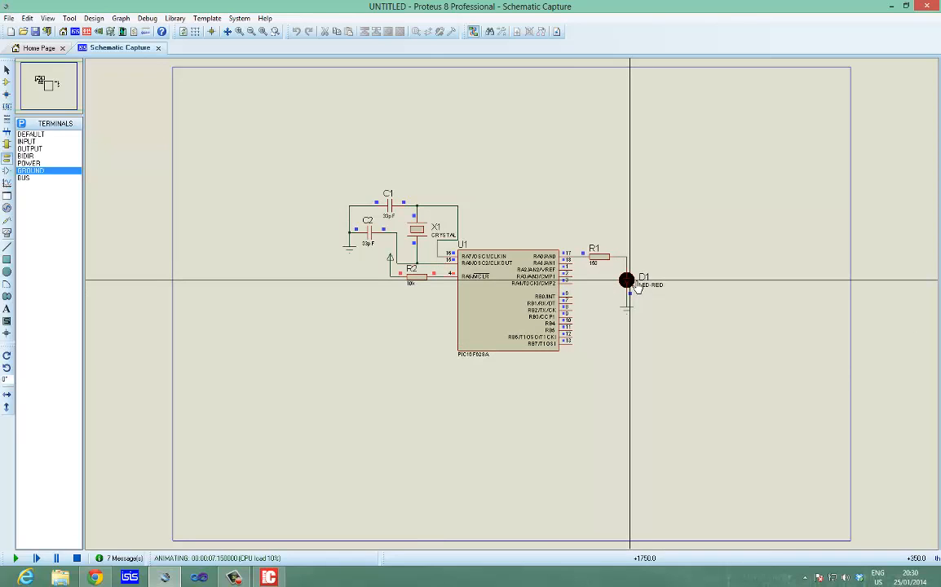
left_click(76, 559)
key("alt+Tab")
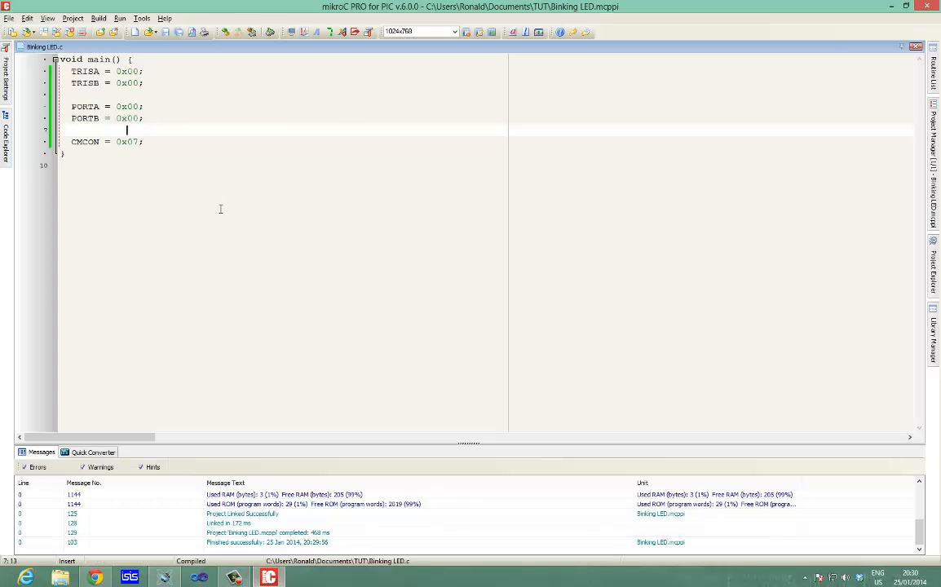
Add two empty lines below the CMCON statement inside main().
key("Down")
key("End")
key("Return")
key("Return")
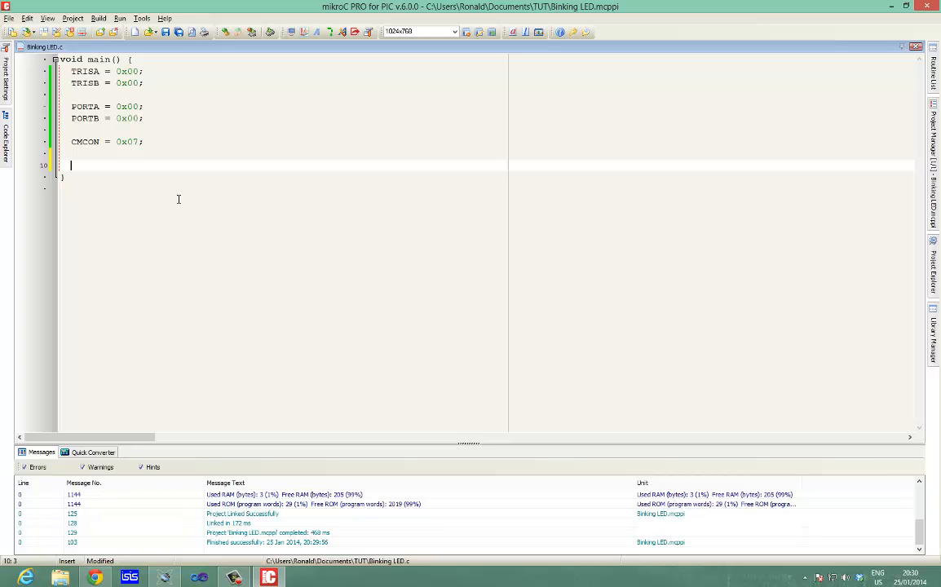
Declare the integer variable with int ii; above main(), followed by an empty line.
left_click(58, 59)
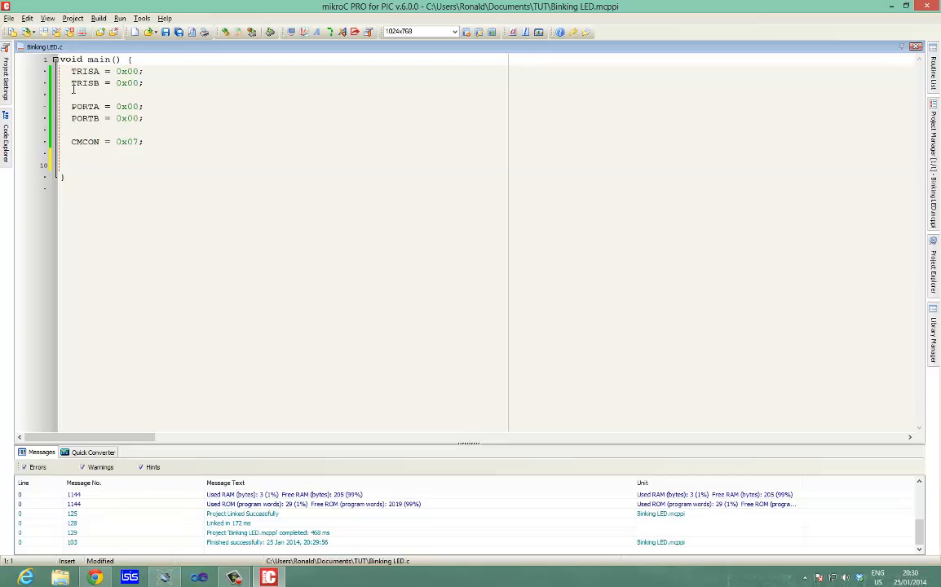
key("Return")
key("Up")
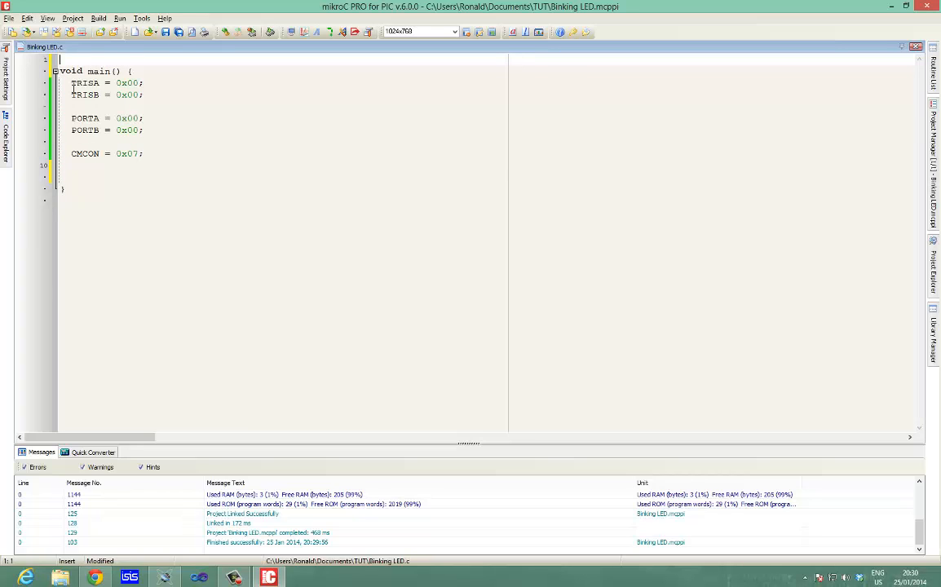
type("INT")
key("BackSpace")
key("BackSpace")
key("BackSpace")
type("int ii;")
key("Return")
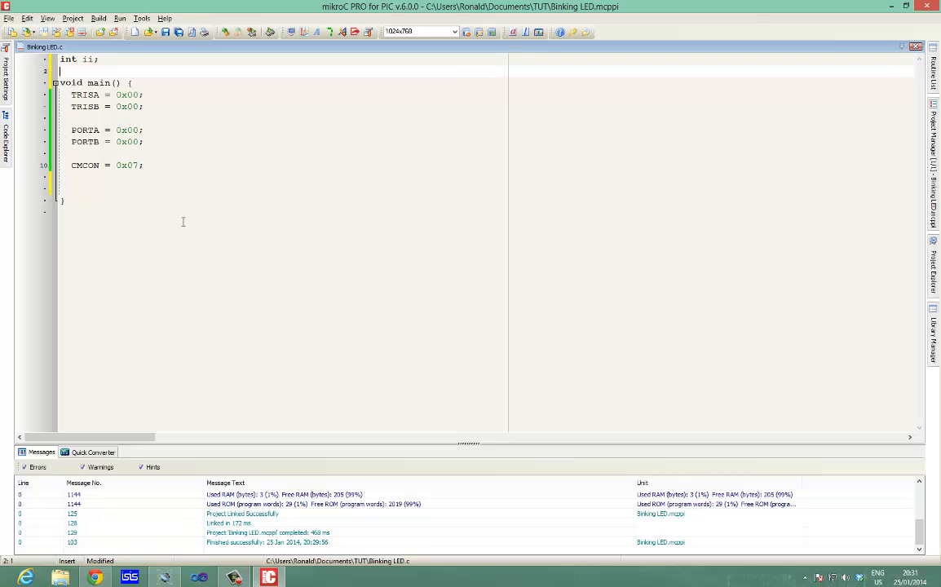
Add an empty for(ii=0;ii<10;ii++) loop with braces below the CMCON statement and save the file.
left_click(74, 189)
type("for")
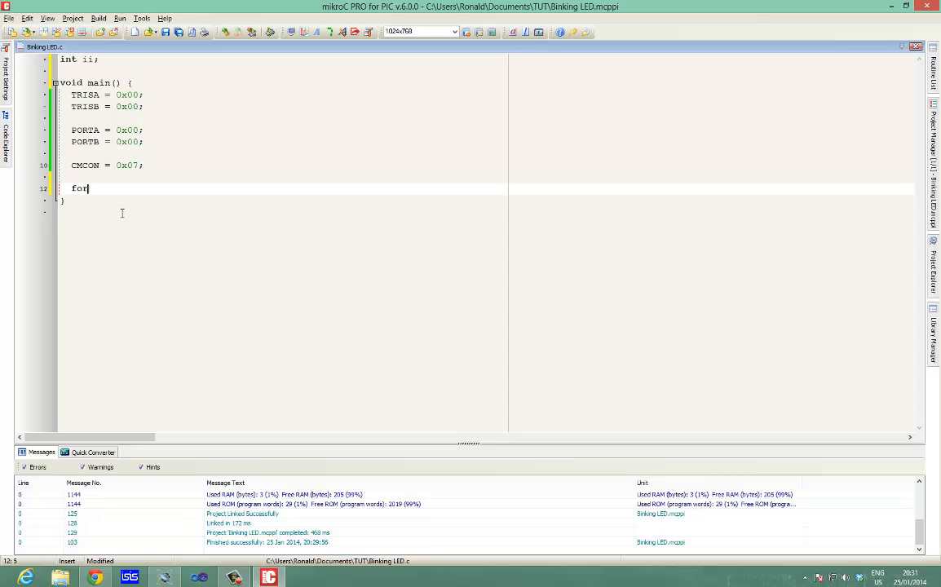
key("BackSpace")
type("(ii=0;ii<8")
key("BackSpace")
type("10;ii++){")
key("Return")
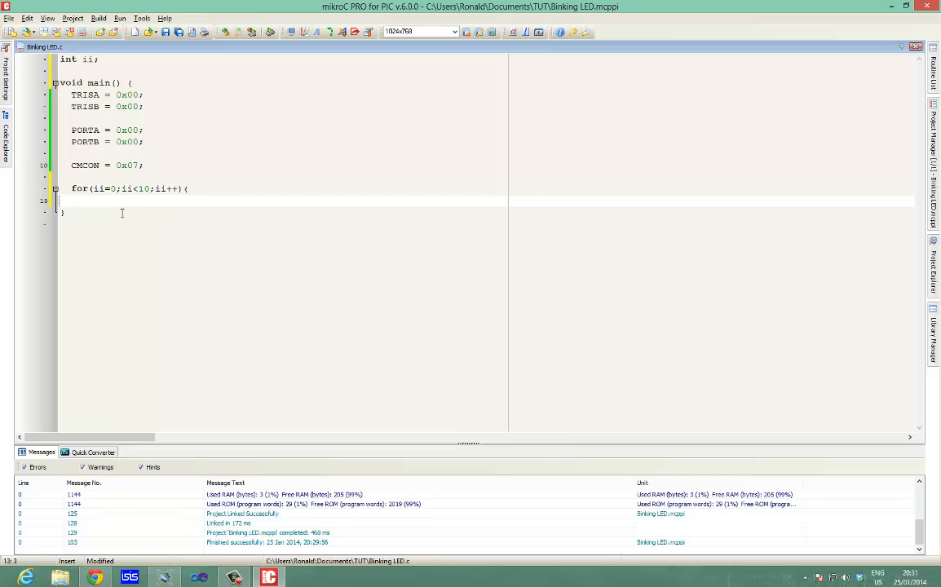
key("Return")
type("}")
key("Up")
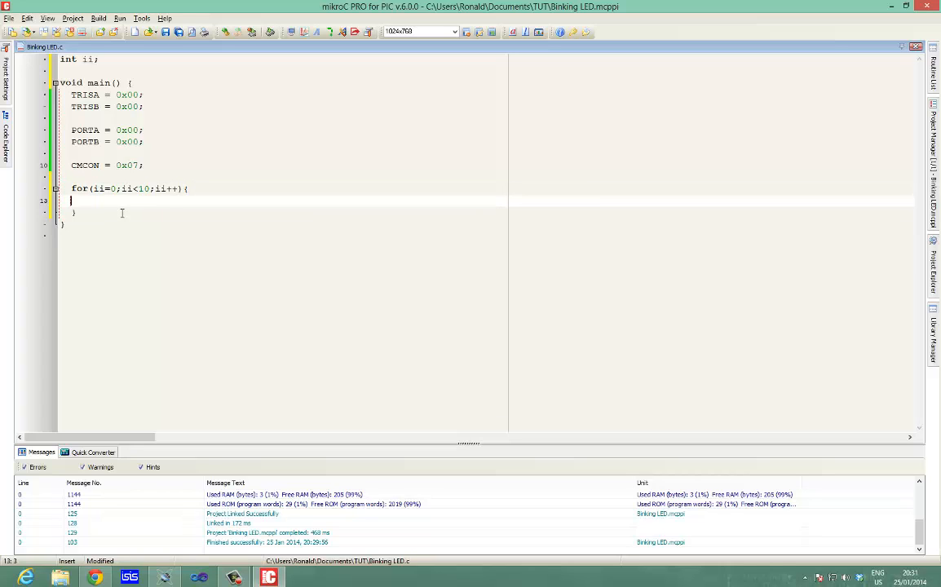
key("ctrl+s")
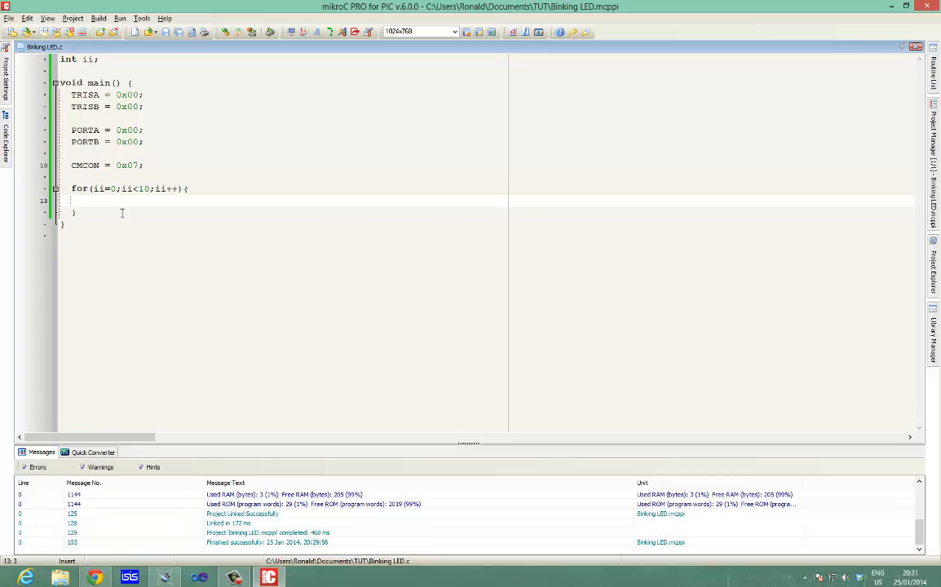
Write PORTA.F0 = 1; inside the for loop, copy that statement, and start a new line below it.
type("PORTA")
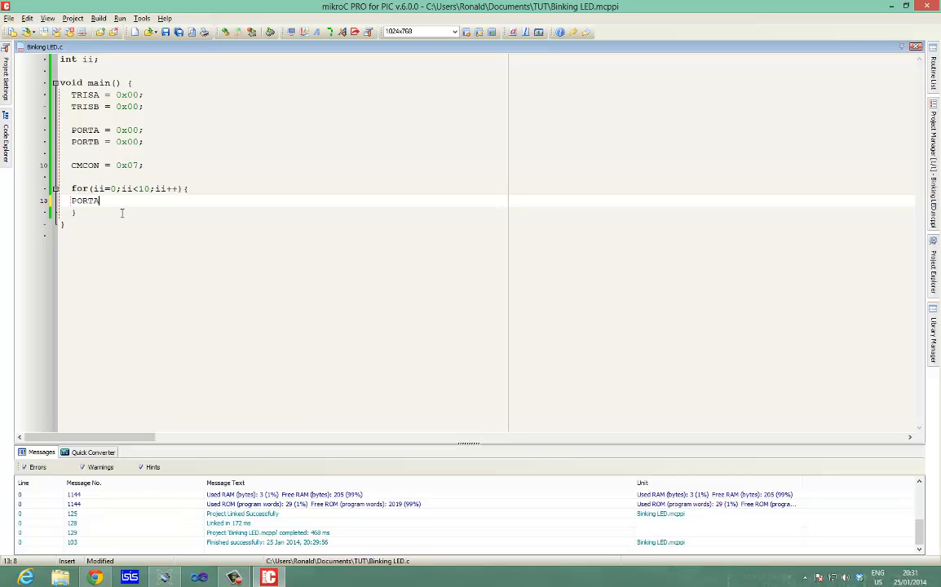
type(".F0 = 1;")
left_click_drag(76, 206, 161, 199)
key("ctrl+c")
left_click(154, 209)
key("Return")
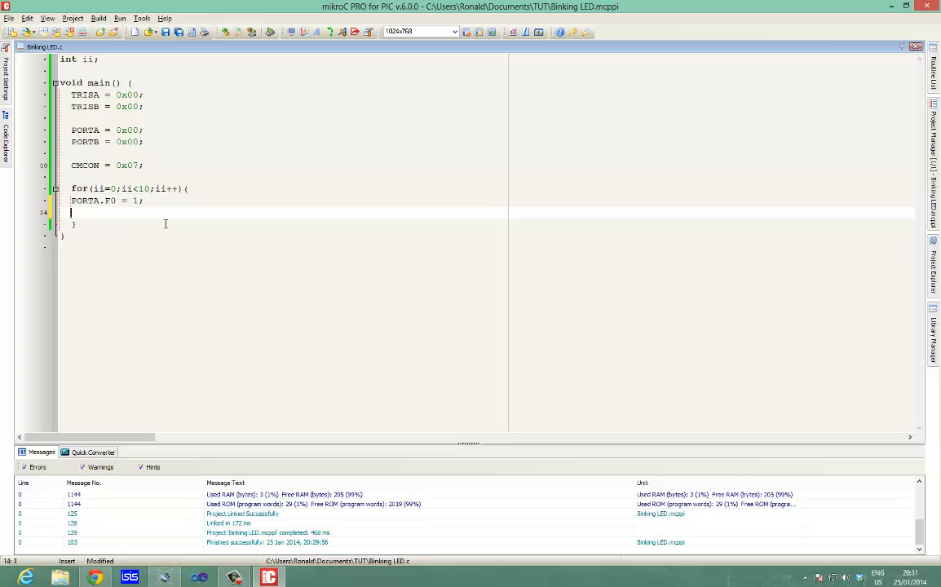
Add Delay_ms(1000); below the PORTA.F0 = 1; statement and start a new line.
type("Delay_ms(1000")
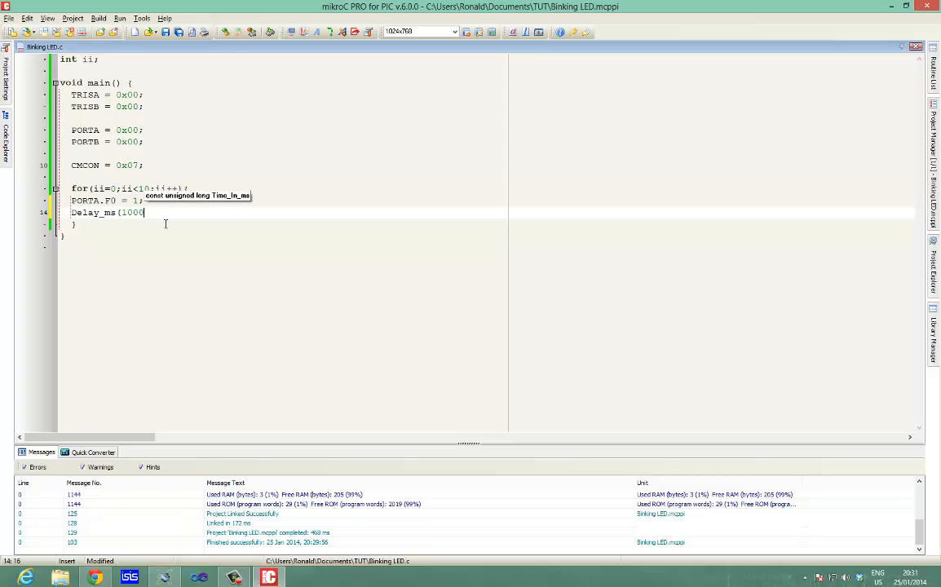
key("BackSpace")
key("BackSpace")
key("BackSpace")
key("BackSpace")
type("1000);")
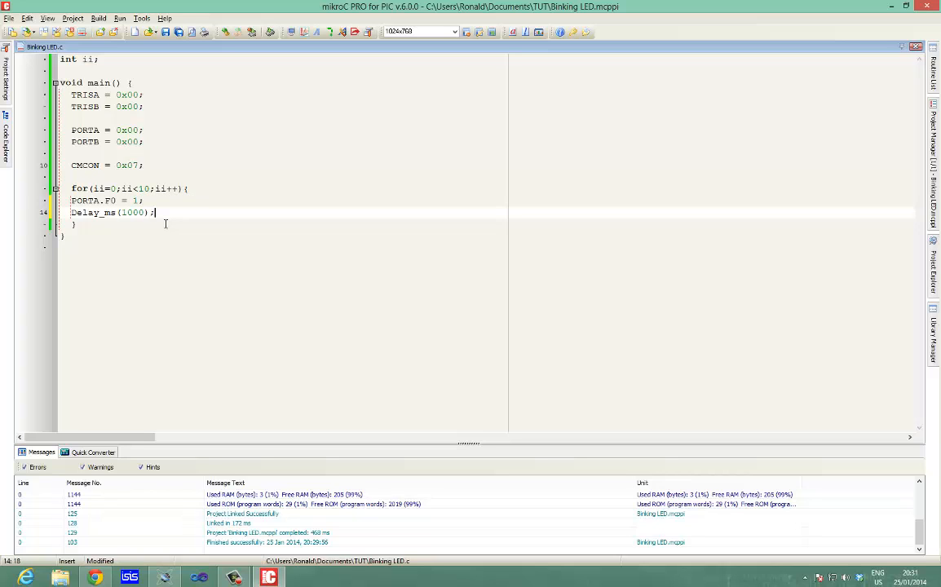
key("Return")
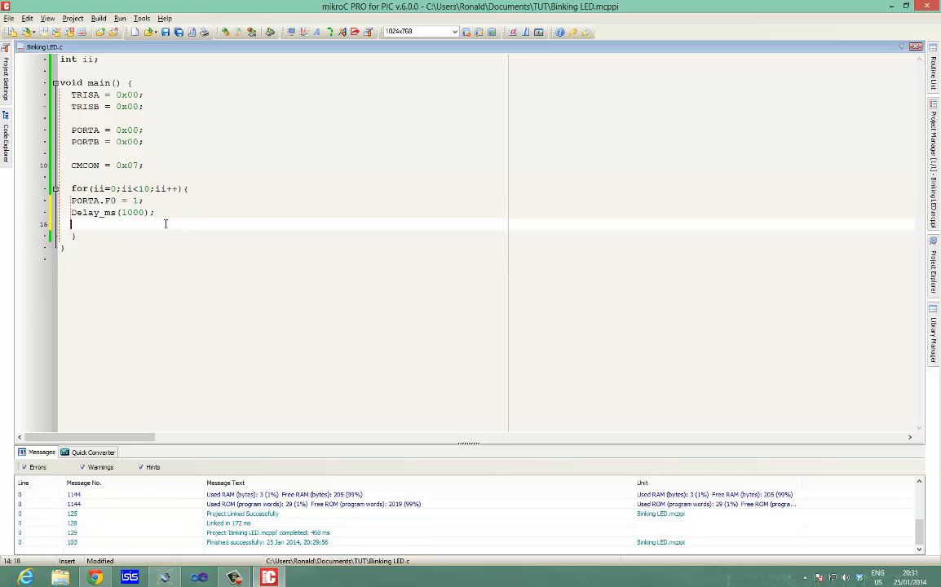
Paste the copied PORTA.F0 statement, change its value to 0, and add Delay_ms(1000); below it.
key("ctrl+v")
key("BackSpace")
type("0")
key("Return")
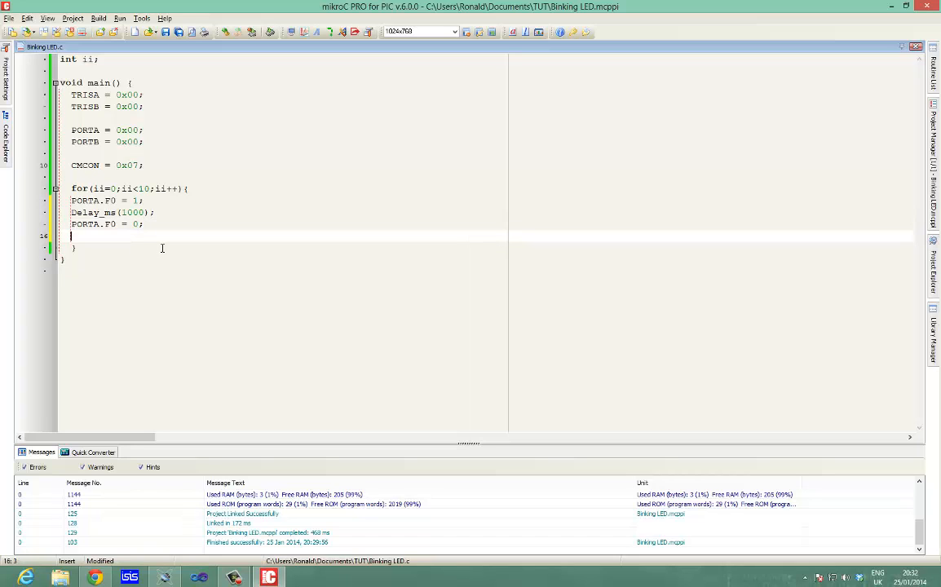
type("Delay_ms(1000);")
Indent the four statements in the for loop one level and build the project.
left_click_drag(72, 201, 155, 236)
key("Tab")
left_click(118, 199)
key("Down")
key("Down")
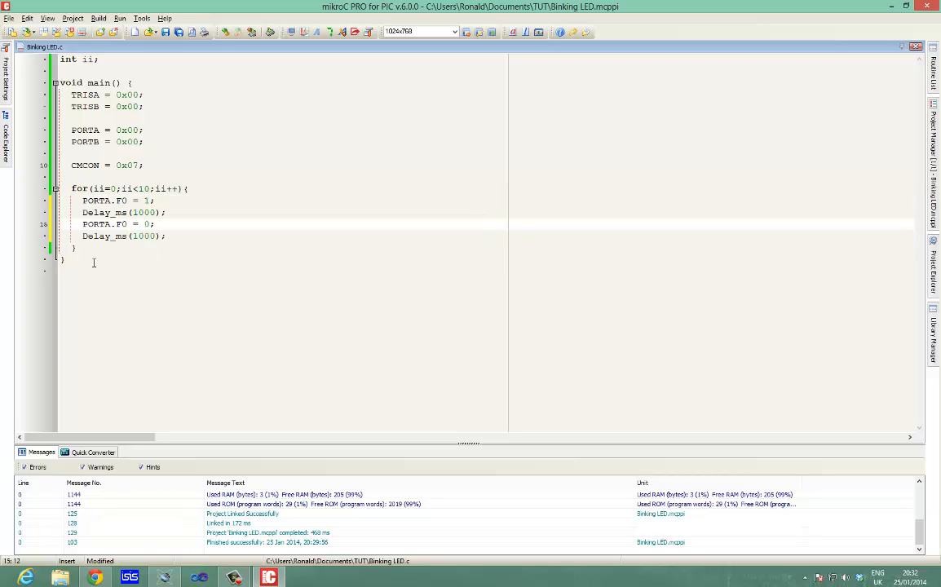
left_click(226, 31)
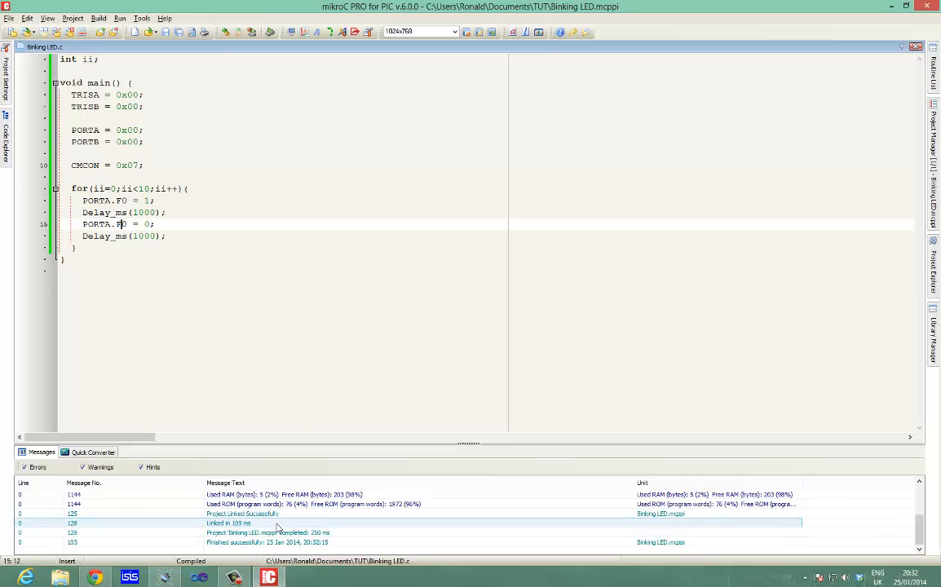
Switch to Proteus and reload the rebuilt Binking LED.hex as the PIC16F628A's program file.
left_click(130, 577)
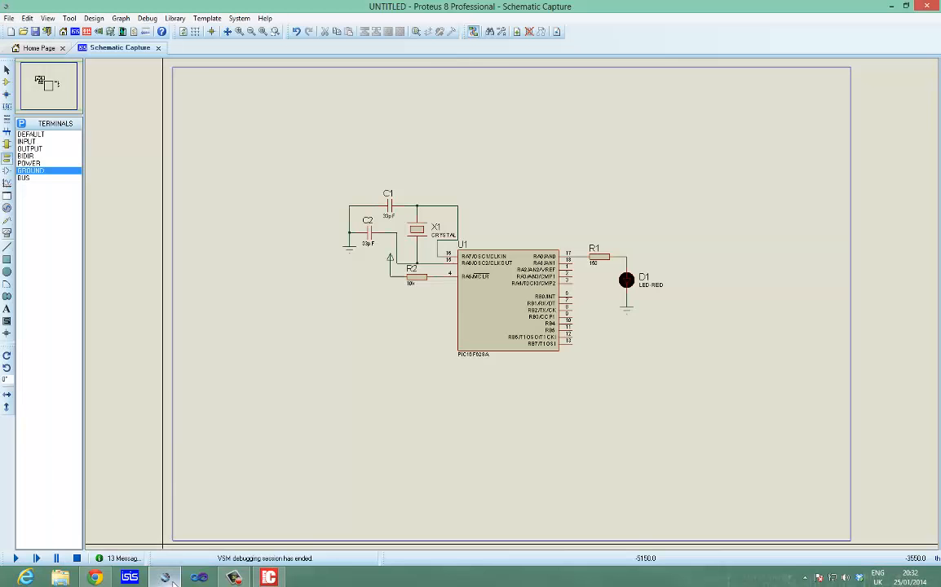
right_click(512, 320)
left_click(548, 30)
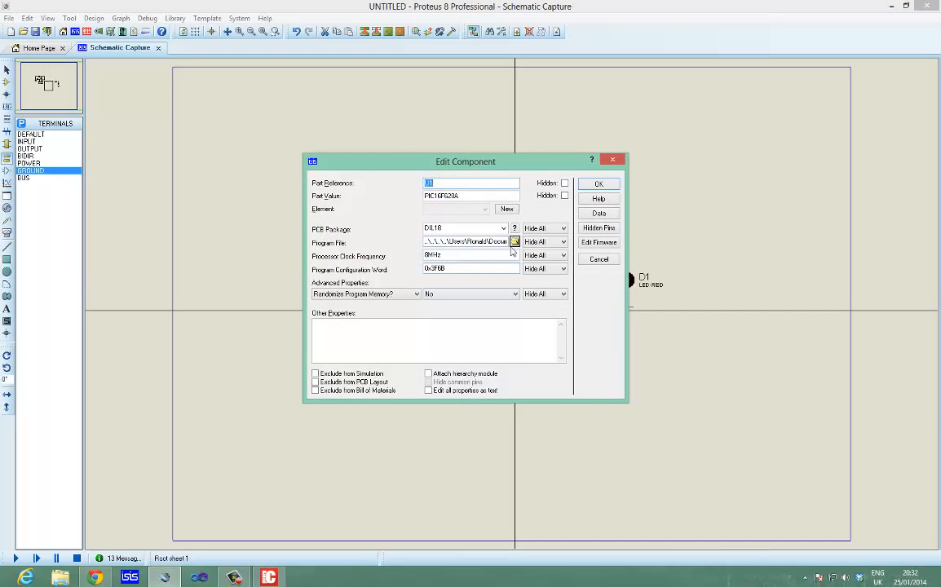
left_click(515, 242)
left_click(382, 208)
double_click(381, 207)
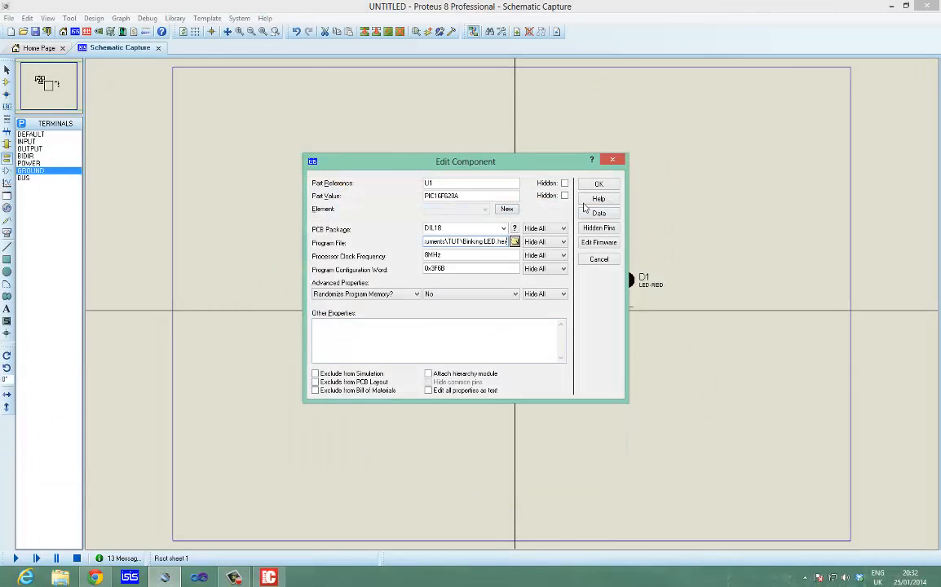
left_click(599, 184)
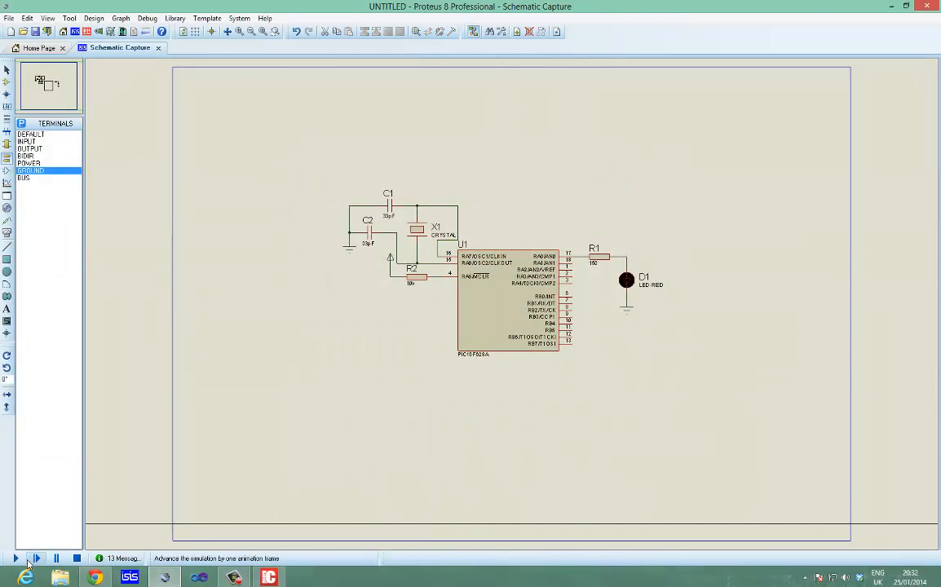
Run the simulation and enlarge the whole circuit, including the LED D1, to watch it.
left_click(15, 559)
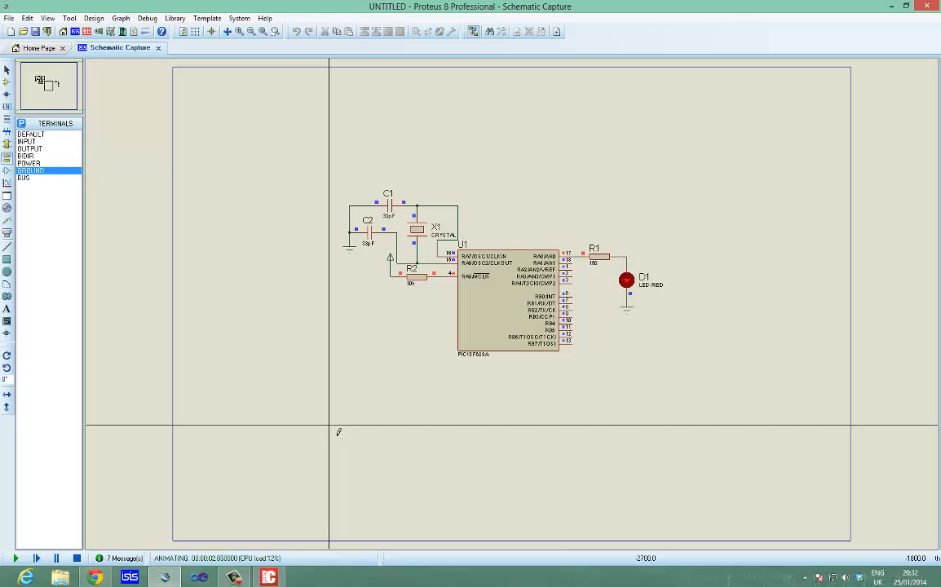
scroll(519, 311, "up", 2)
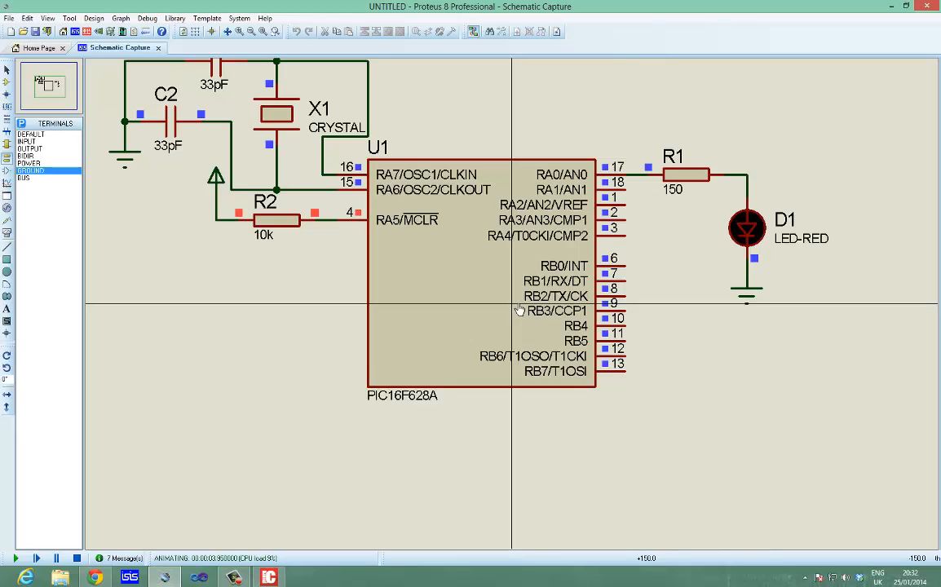
middle_click(519, 310)
left_click(556, 397)
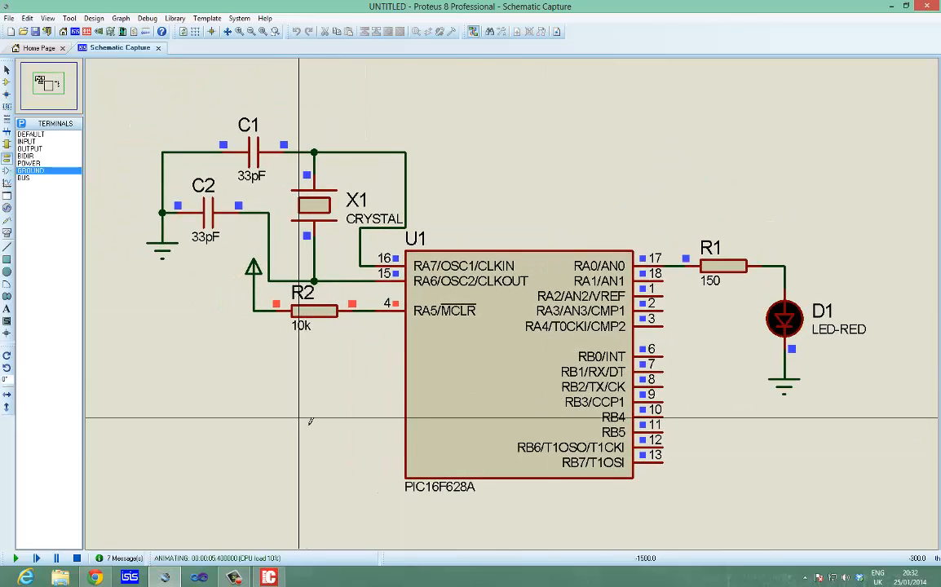